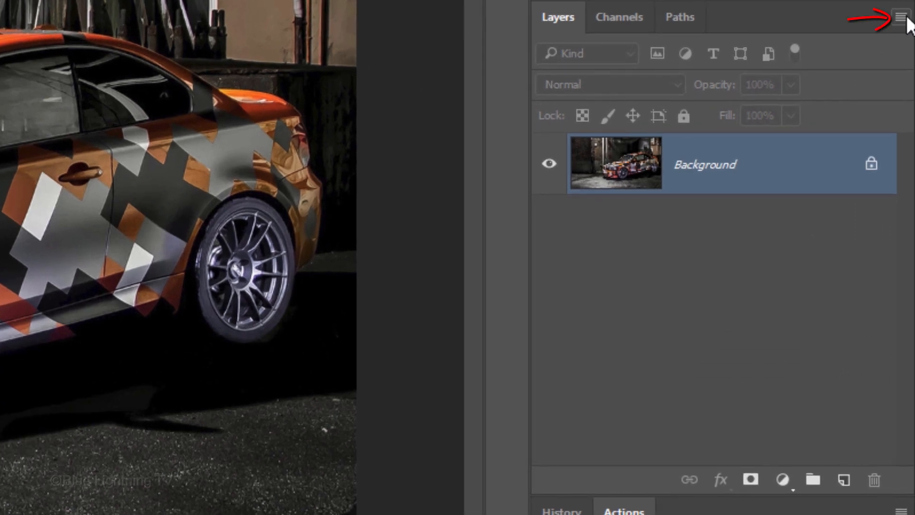
Convert the Background layer to a Smart Object and add a Color Lookup adjustment above it using the NightFromDay.CUBE 3DLUT file.
left_click(907, 21)
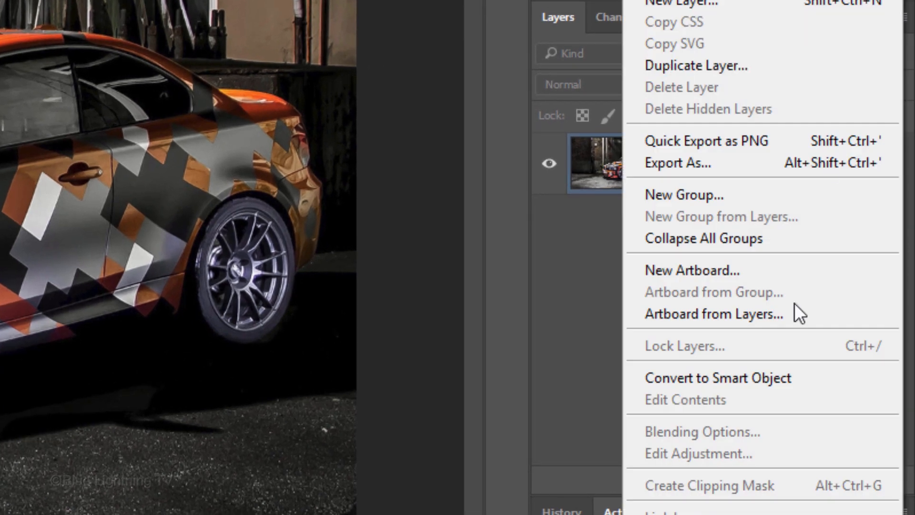
left_click(788, 376)
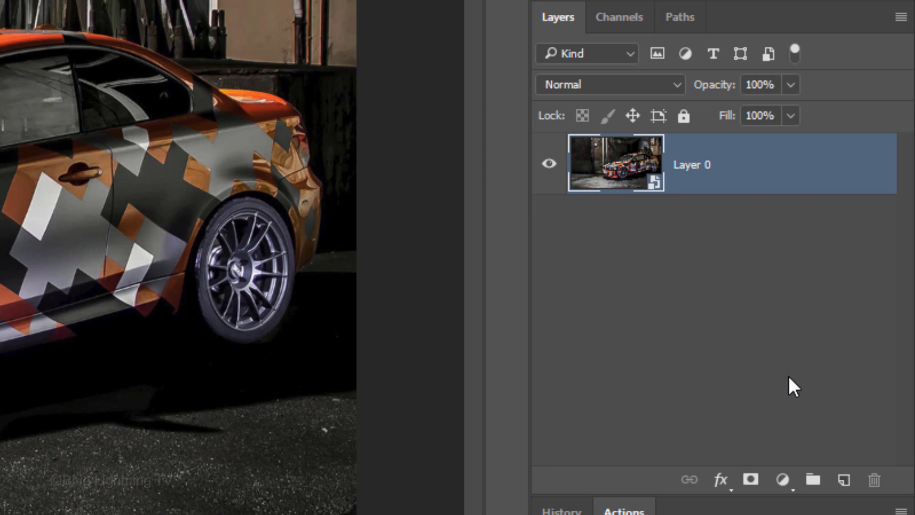
left_click(782, 480)
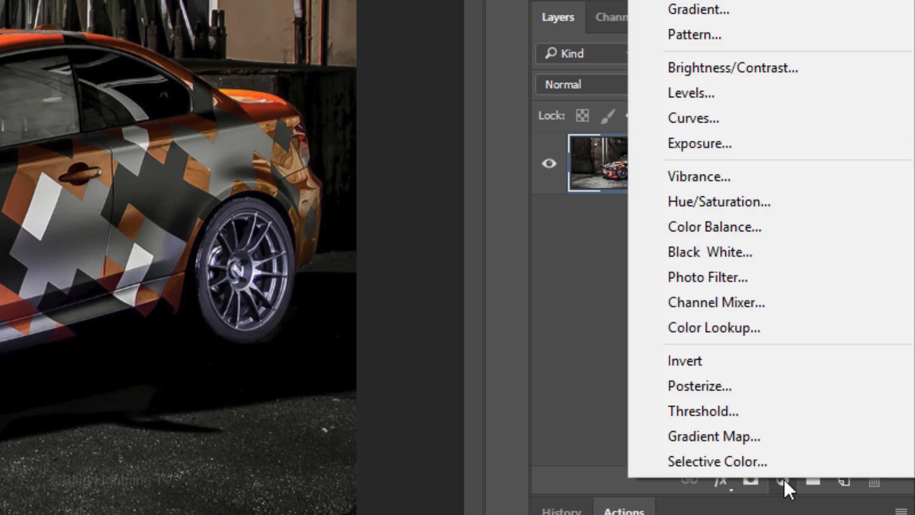
left_click(773, 329)
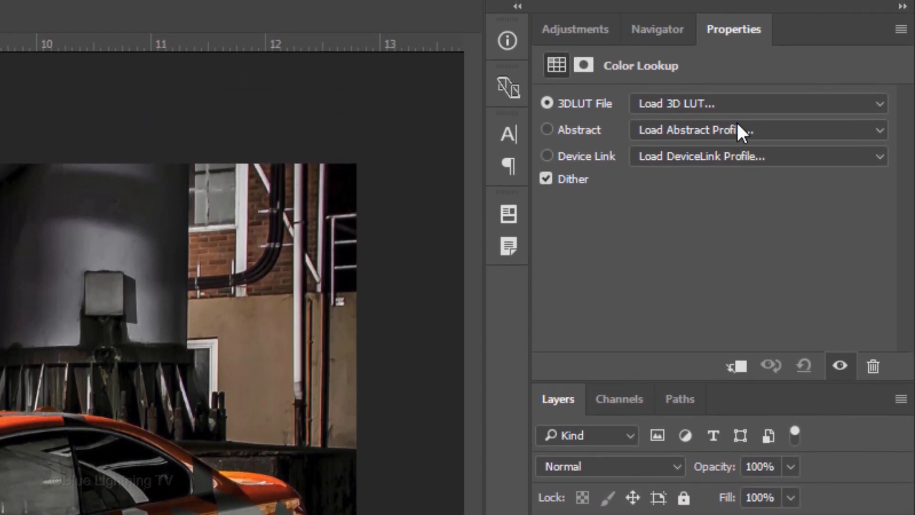
left_click(733, 104)
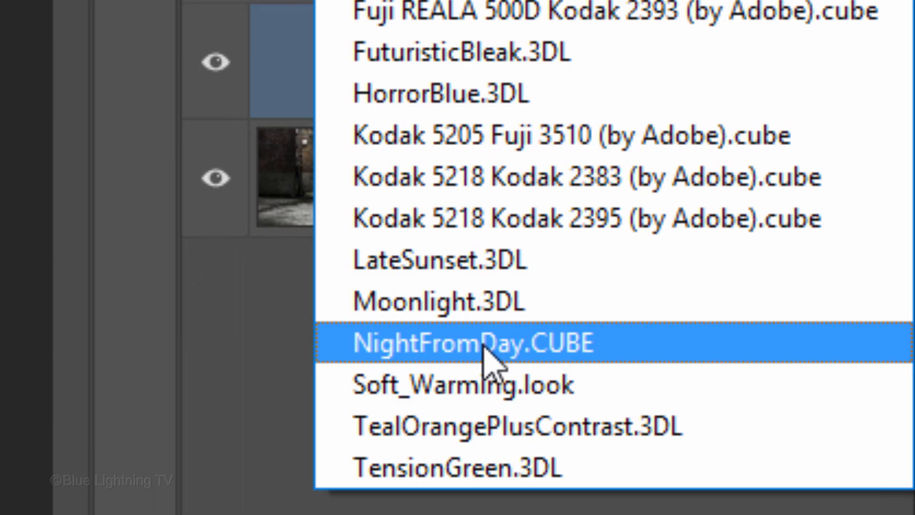
left_click(483, 355)
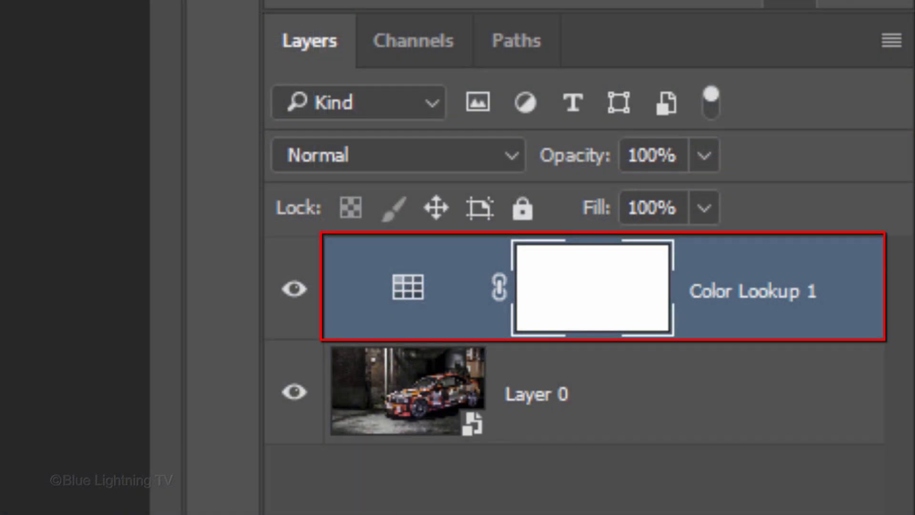
Set the opacity of the Color Lookup adjustment layer to 60%.
left_click(651, 155)
type("6")
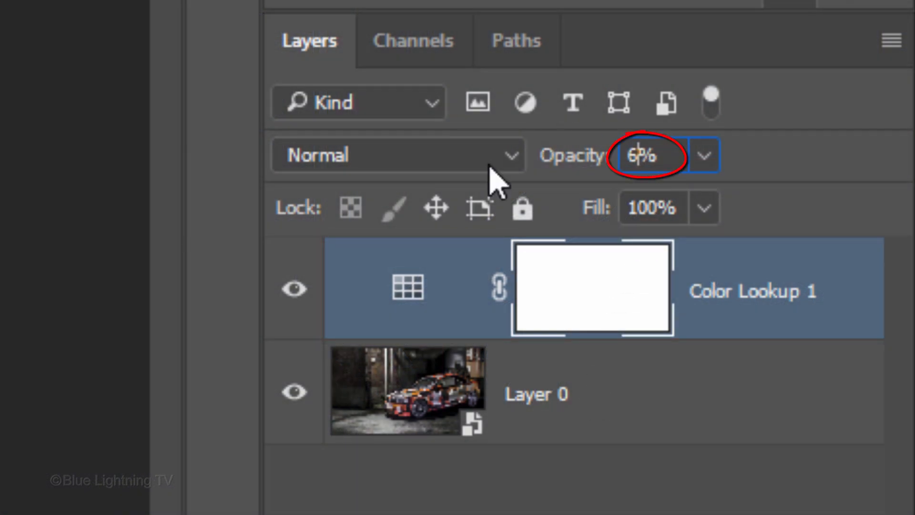
type("0")
key("Return")
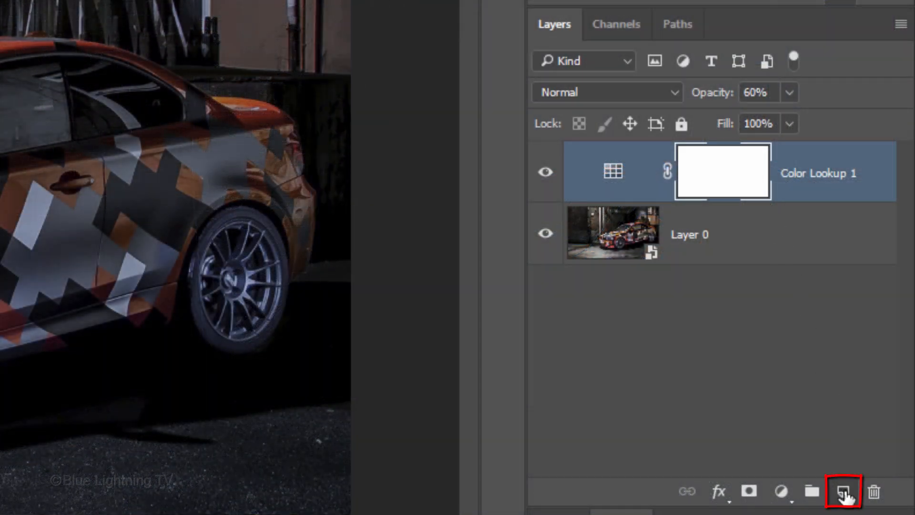
Add a new empty layer above the Color Lookup adjustment and name it Headlight 1.
left_click(843, 493)
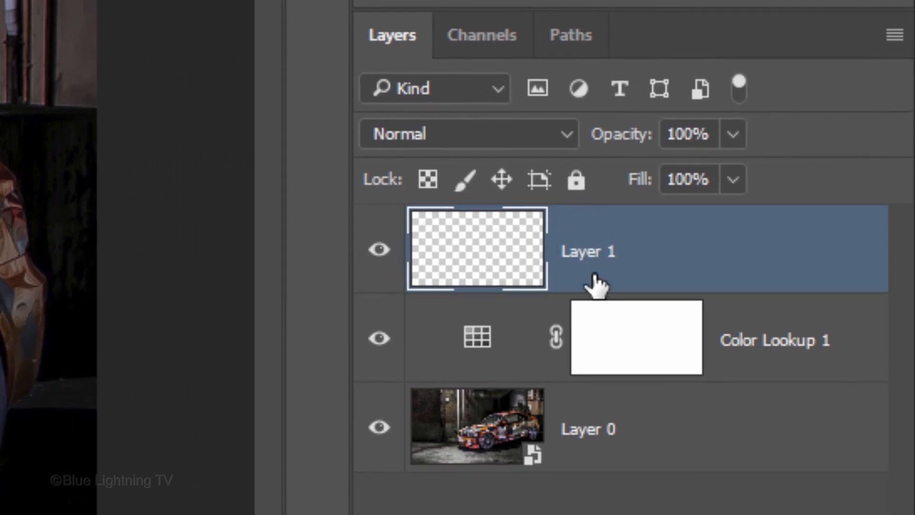
double_click(609, 226)
type("Headlight 1")
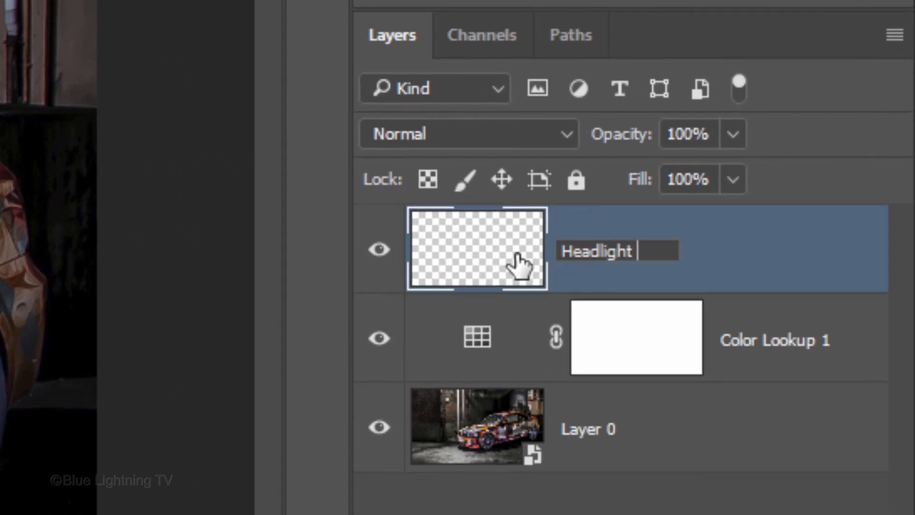
key("Return")
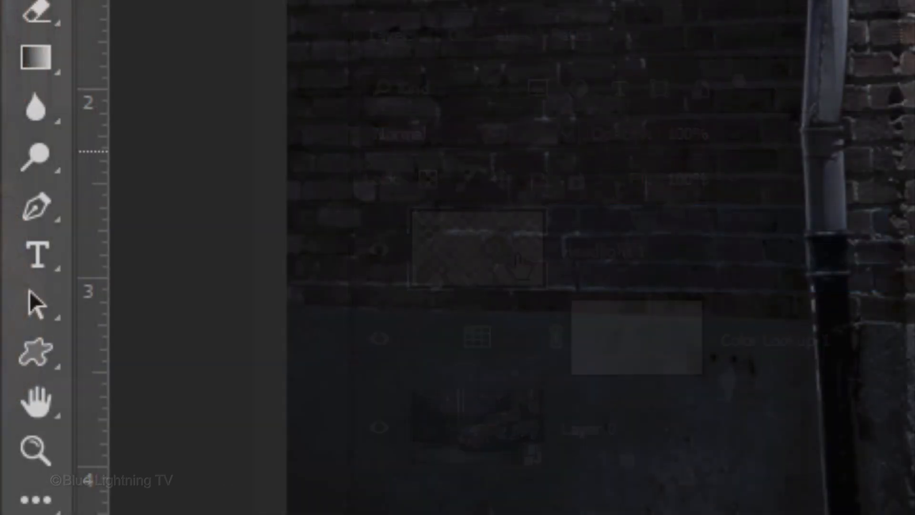
With the Pen tool in Path mode, draw a closed beam-shaped path from the car's visible headlight out past the image's left edge.
right_click(36, 206)
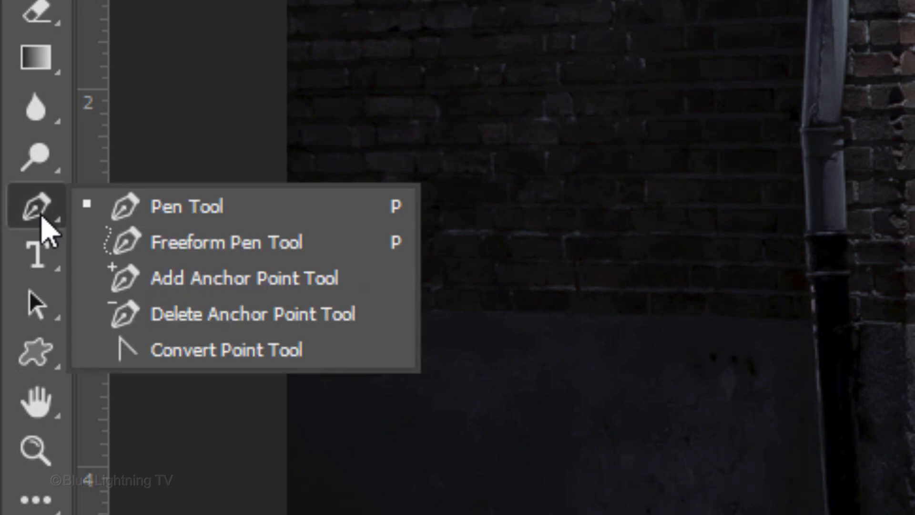
left_click(198, 219)
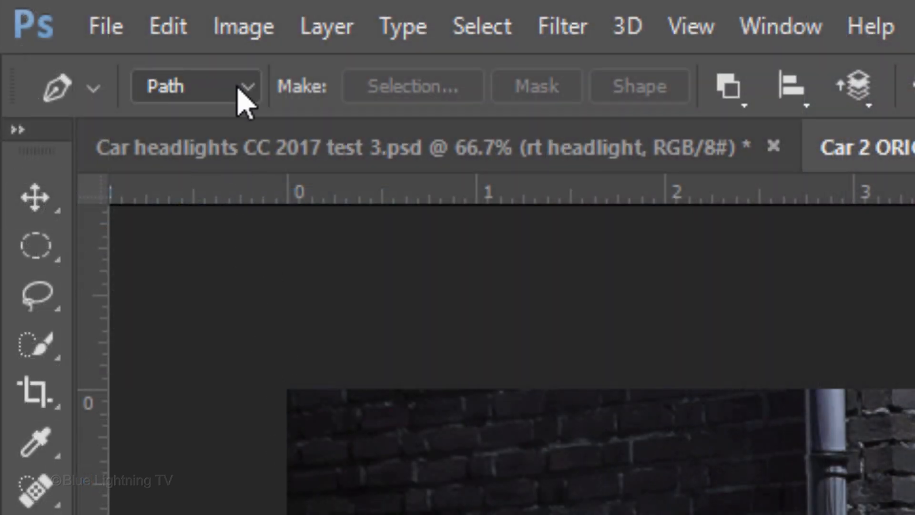
left_click(240, 92)
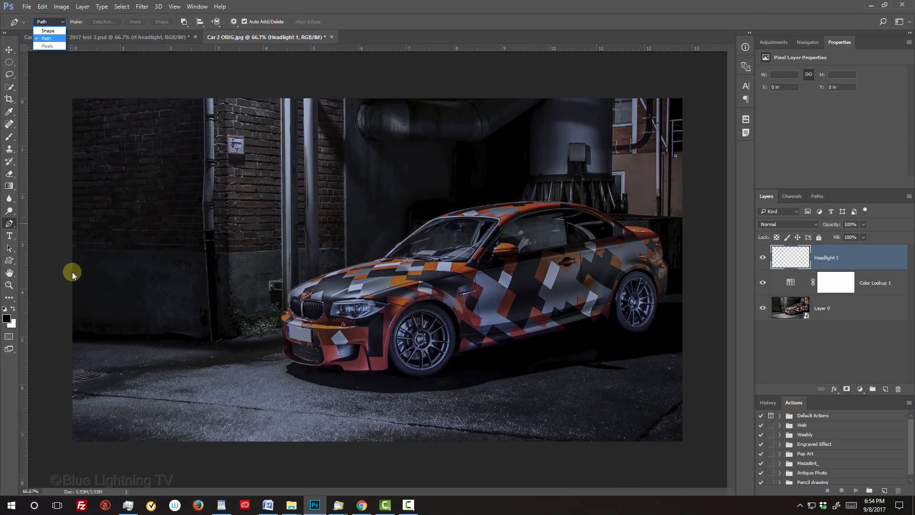
left_click(51, 334)
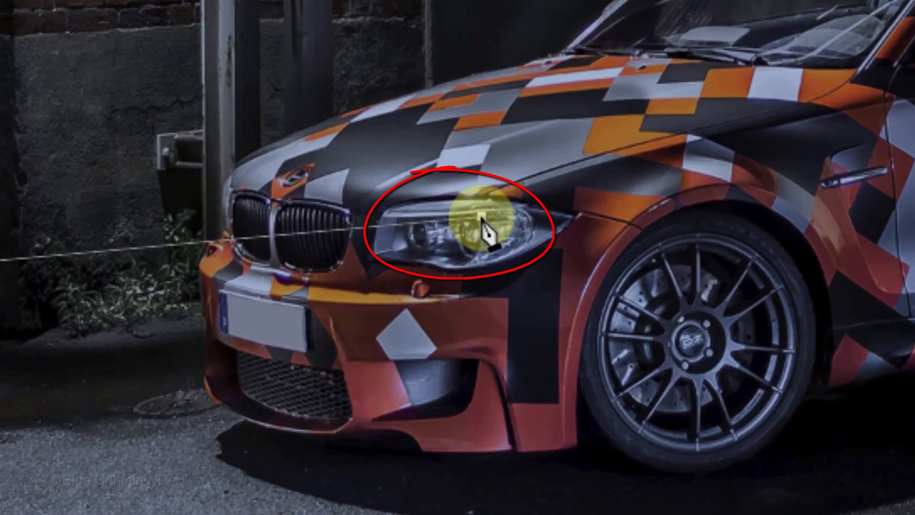
left_click(482, 253)
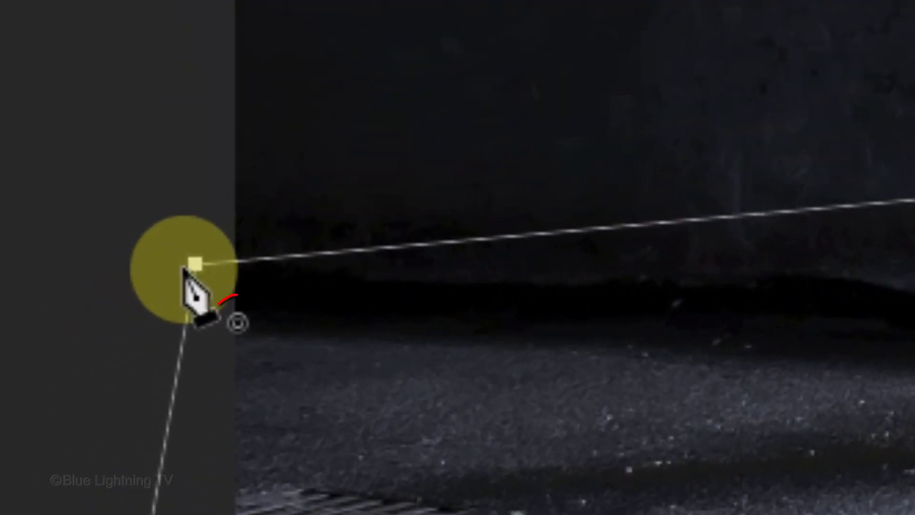
left_click(185, 267)
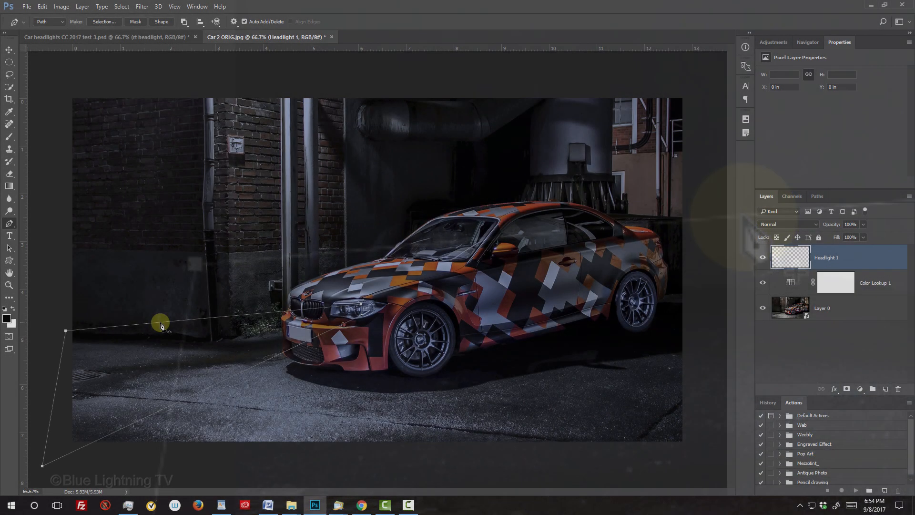
Make a new selection from the beam path with a 0-pixel feather radius and invert it so only the beam area is selected.
right_click(163, 324)
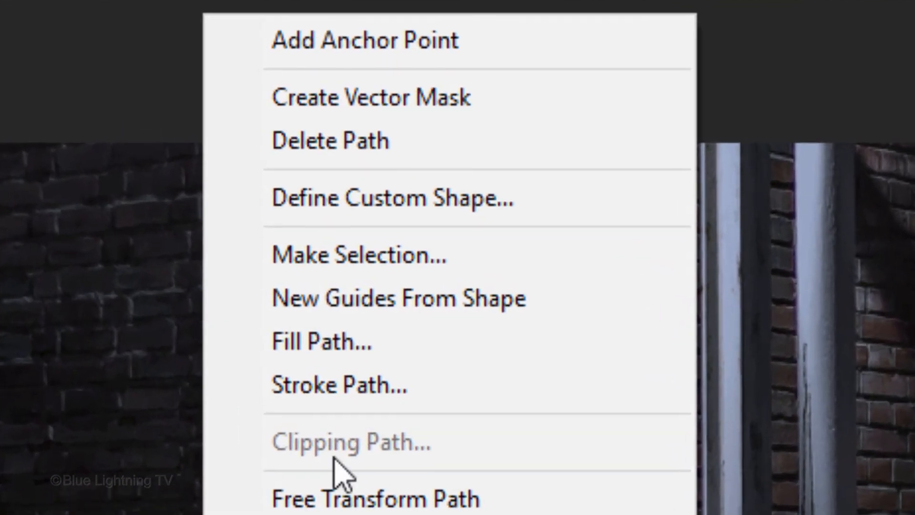
left_click(381, 262)
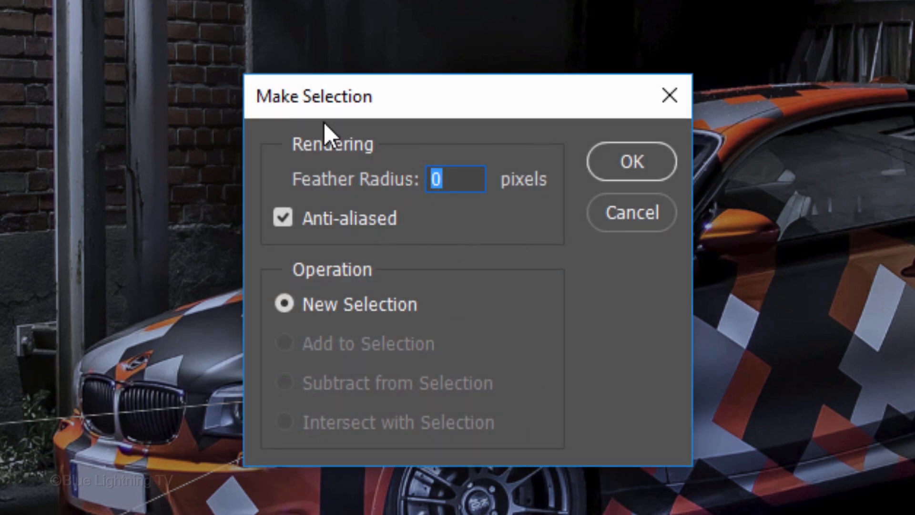
left_click(633, 164)
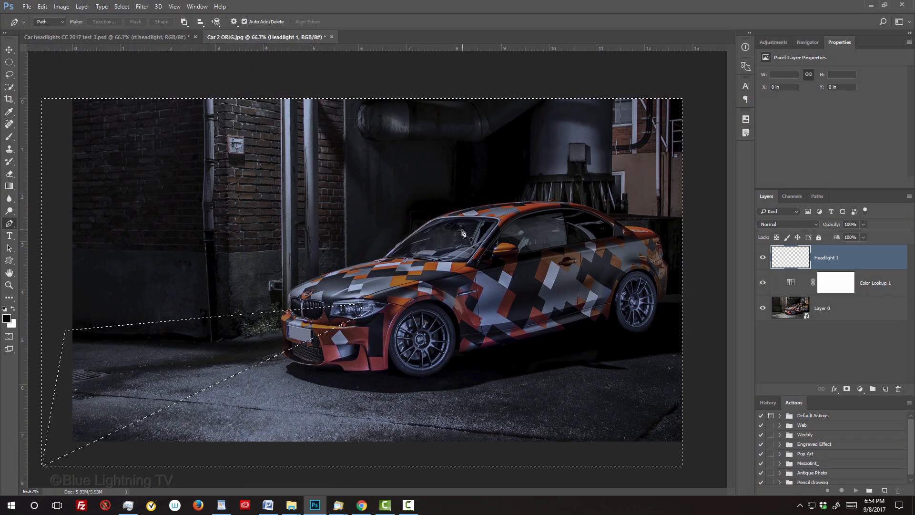
key("ctrl+shift+i")
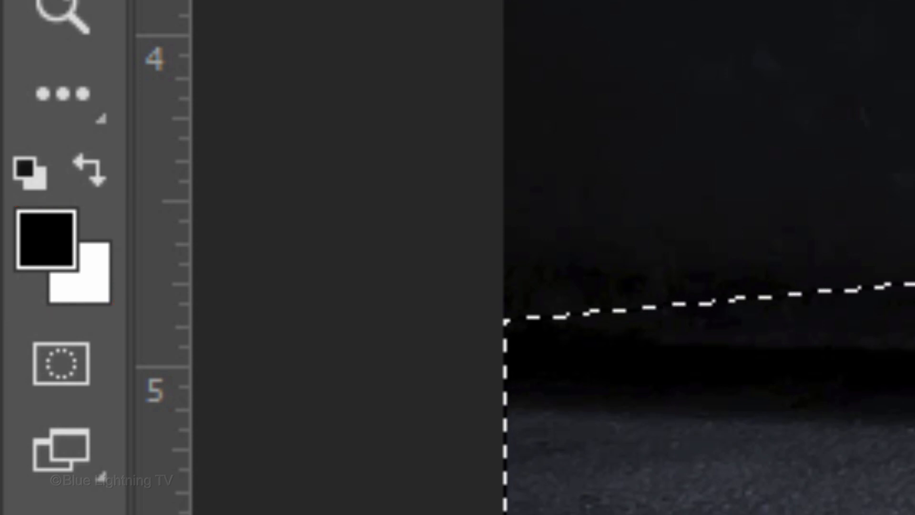
Reset the default colors, fill the beam selection with white on the Headlight 1 layer, and deselect.
key("d")
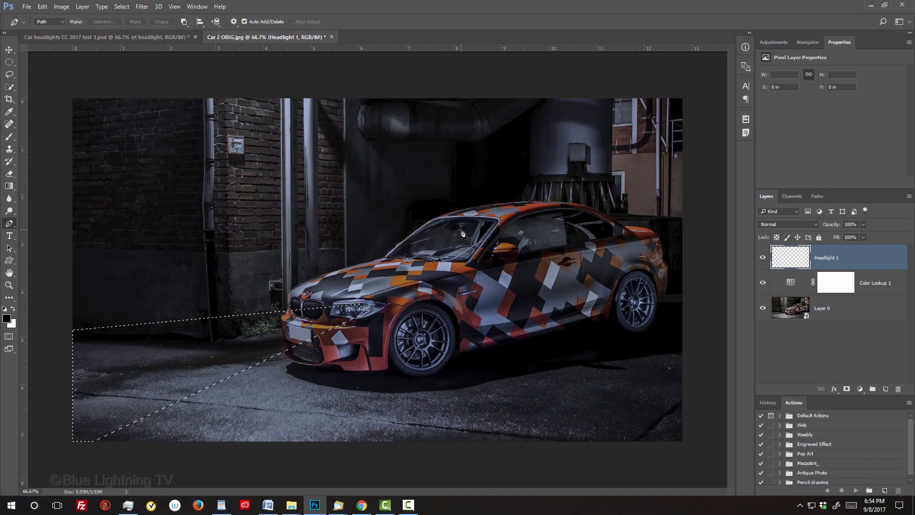
key("ctrl+Delete")
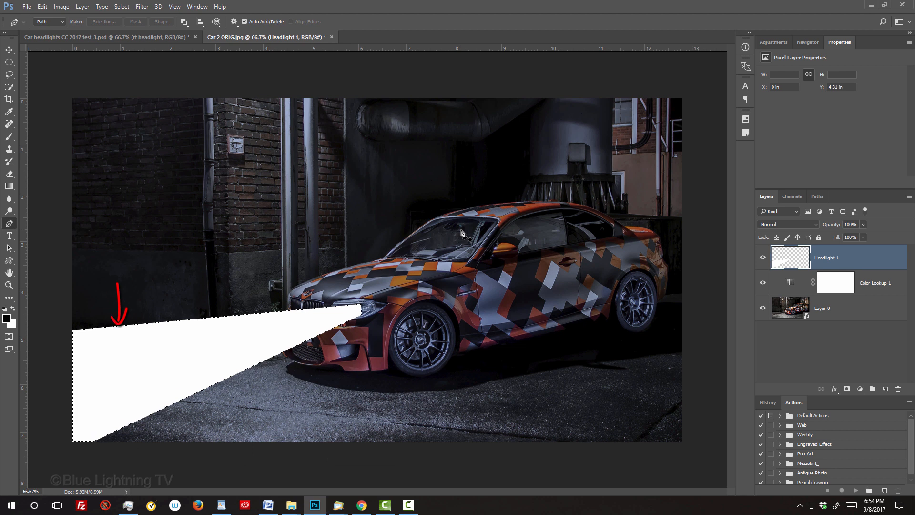
key("ctrl+d")
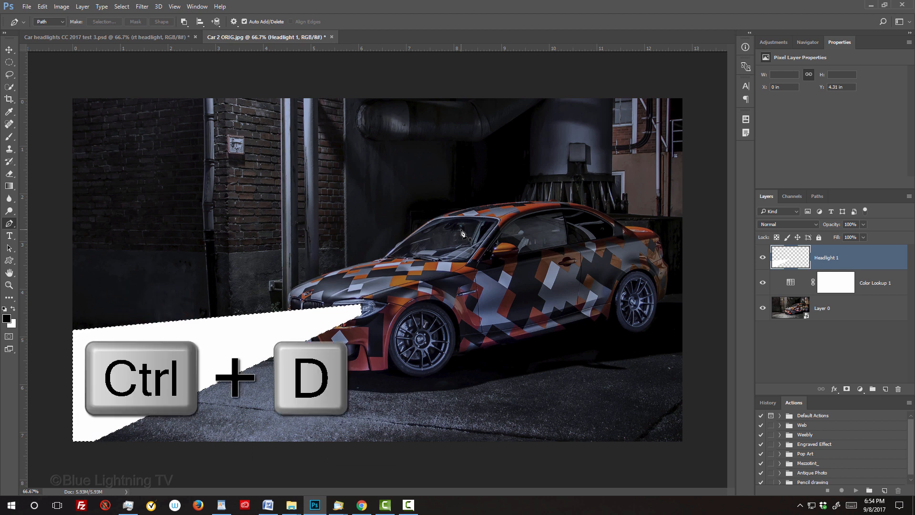
key("ctrl+d")
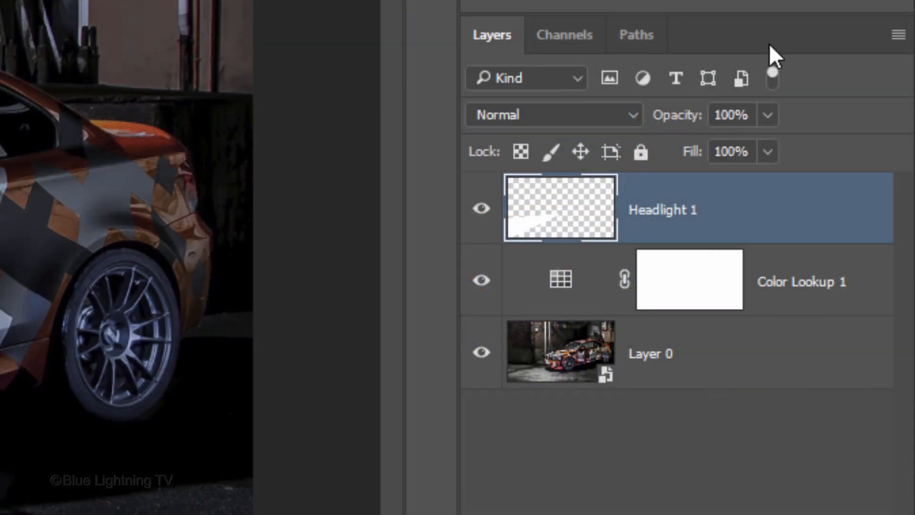
Convert the Headlight 1 layer to a Smart Object and start a Field Blur from the Blur Gallery on it.
left_click(908, 196)
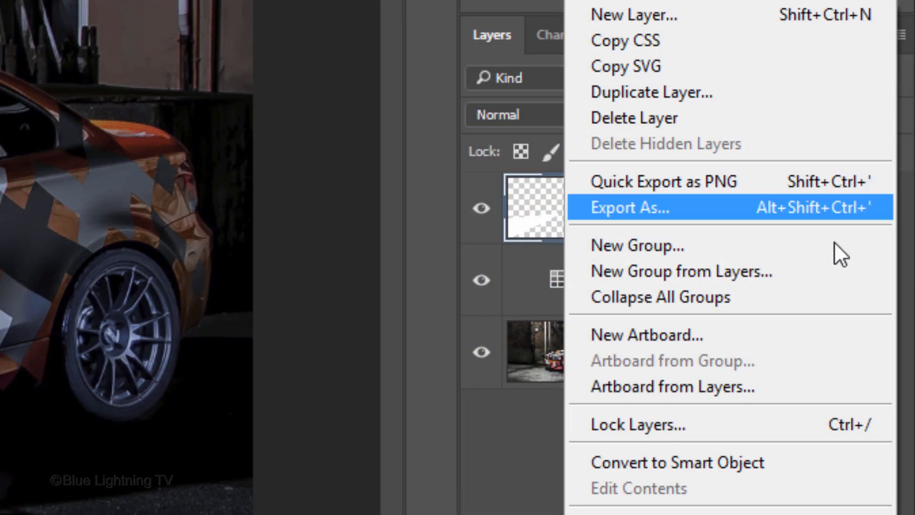
left_click(756, 464)
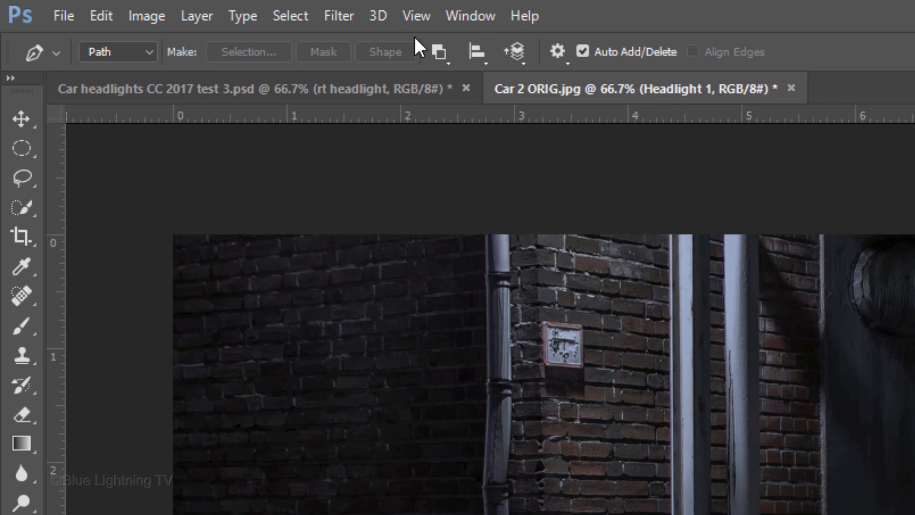
left_click(340, 15)
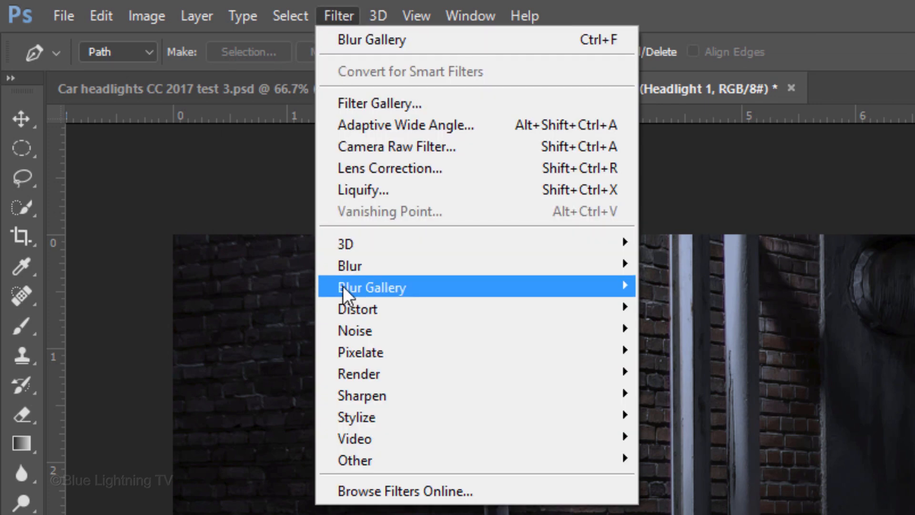
mouse_move(342, 285)
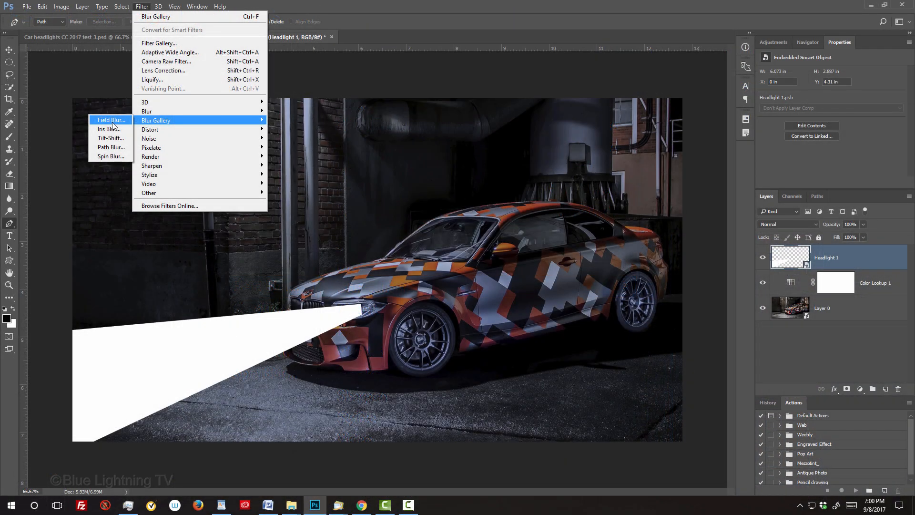
left_click(275, 290)
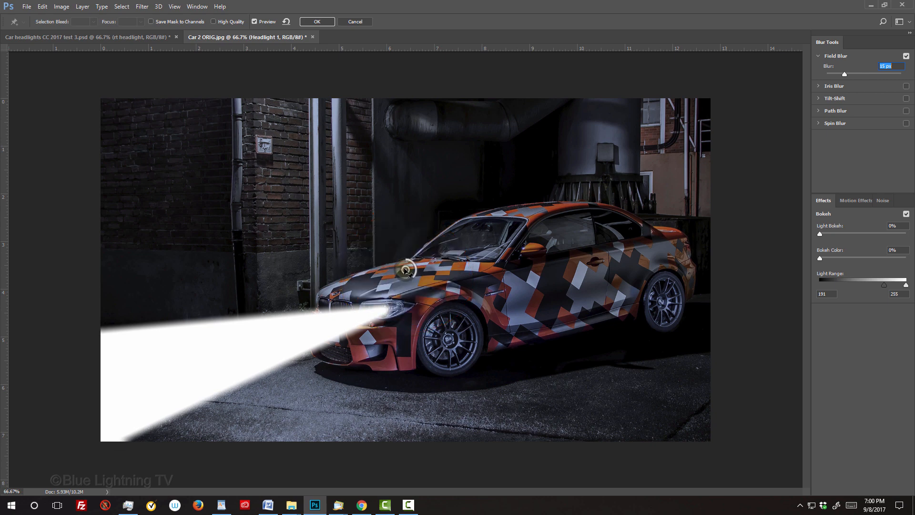
Move the Field Blur pin to the wide end of the beam by the image's left edge and set its blur to 87 px.
left_click_drag(404, 275, 119, 386)
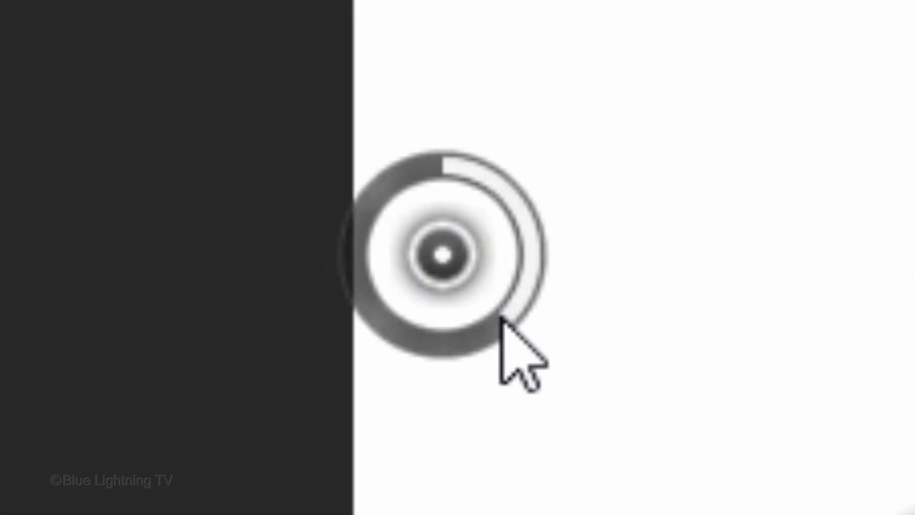
left_click_drag(502, 313, 475, 355)
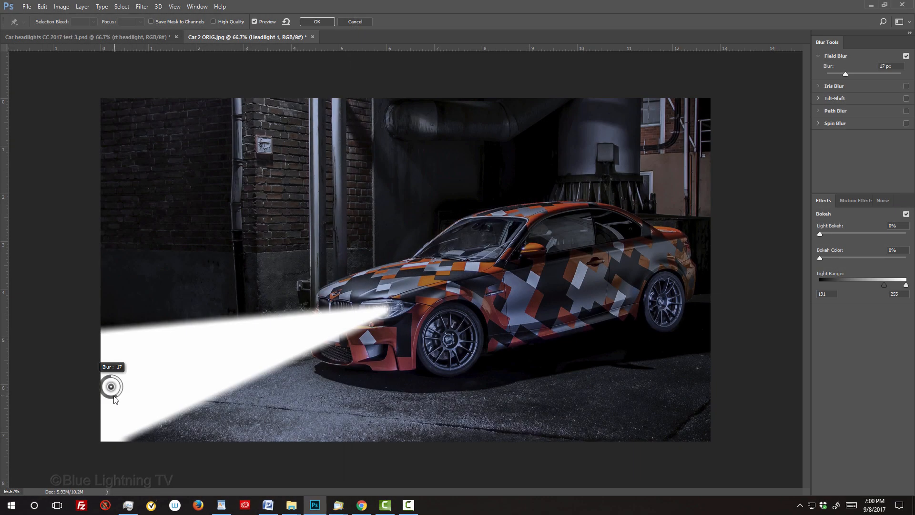
mouse_move(115, 399)
left_mouse_down()
mouse_move(127, 386)
mouse_move(104, 399)
left_mouse_up()
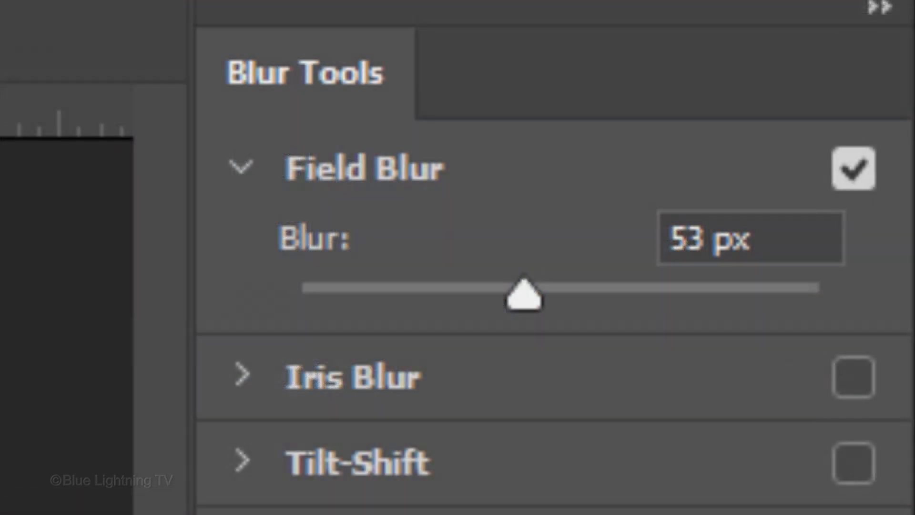
left_click(886, 65)
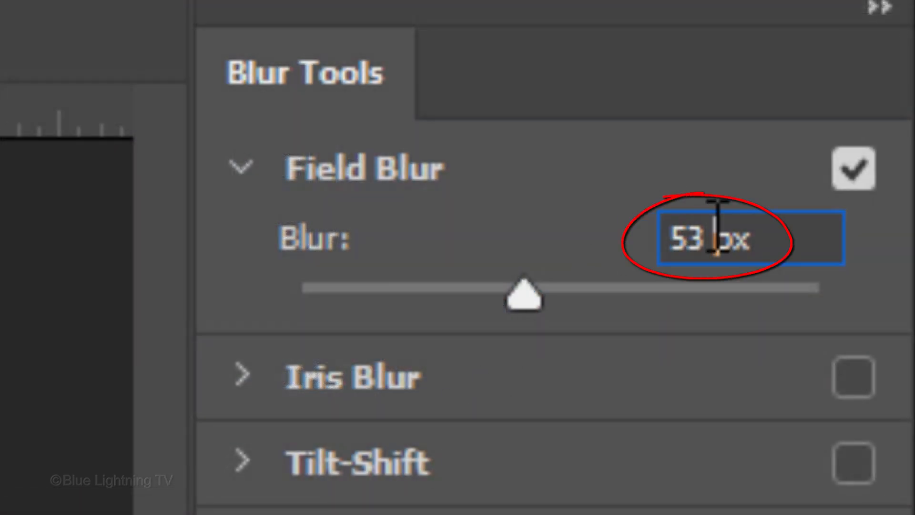
double_click(688, 239)
type("87")
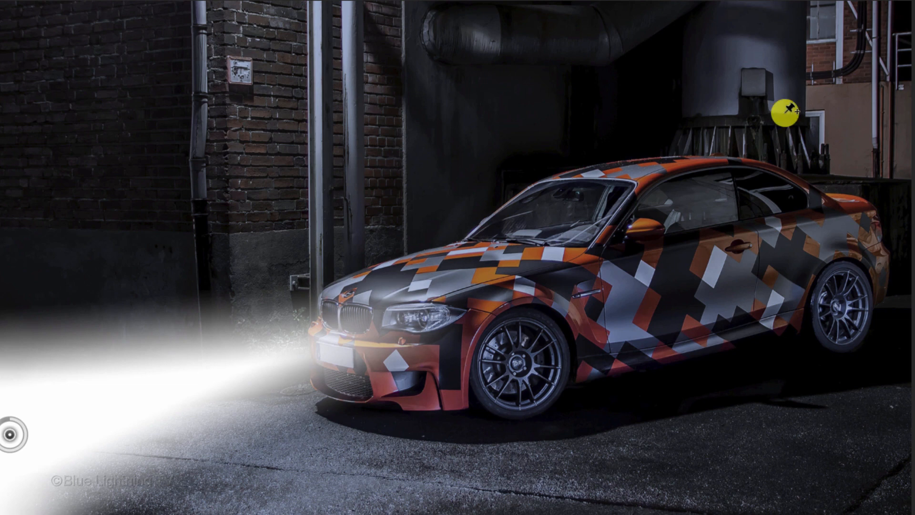
Add a second Field Blur pin at the headlight, set its blur to 23 px, and apply the filter.
left_click(422, 325)
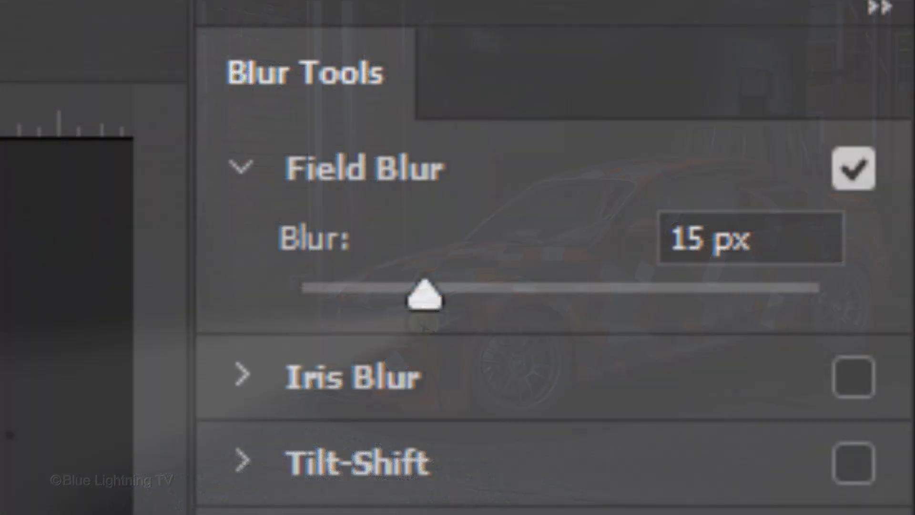
left_click(729, 238)
type("23")
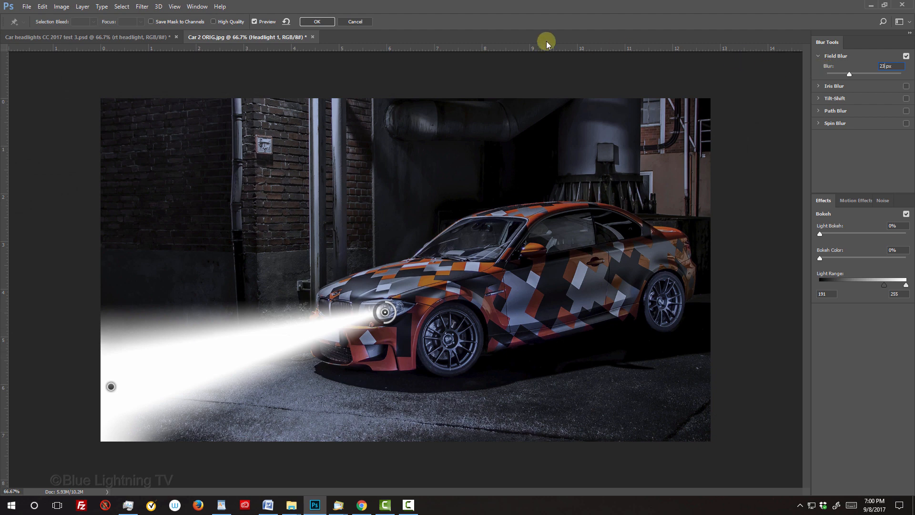
left_click(326, 22)
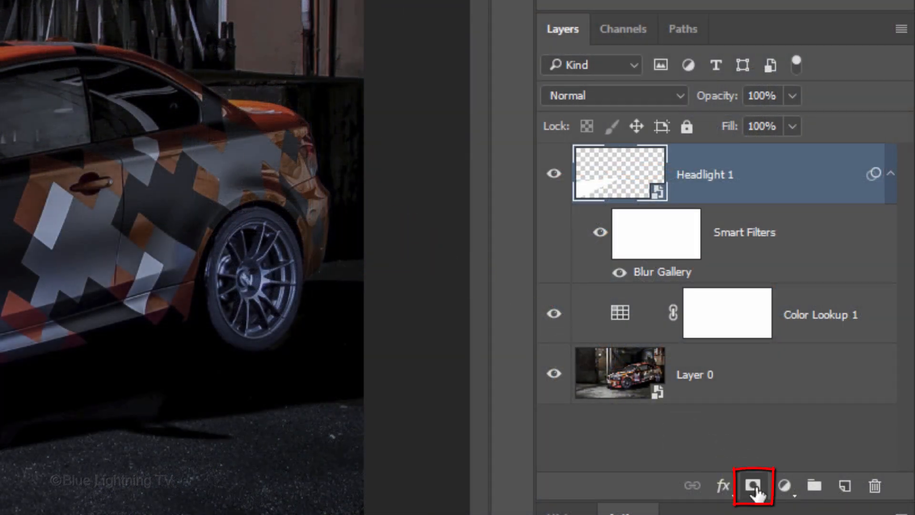
Mask the Headlight 1 layer and draw a black-to-transparent linear gradient on the mask from beyond the beam's wide end to the headlight.
left_click(754, 486)
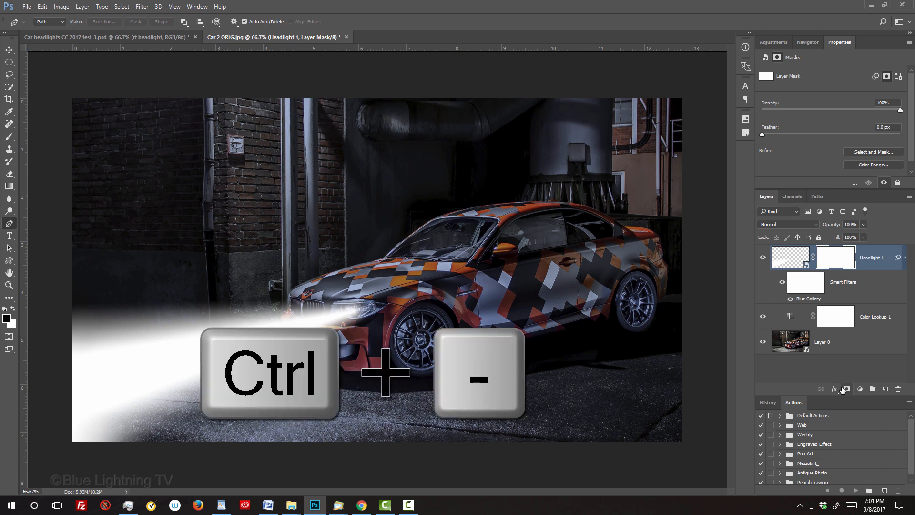
key("ctrl+minus")
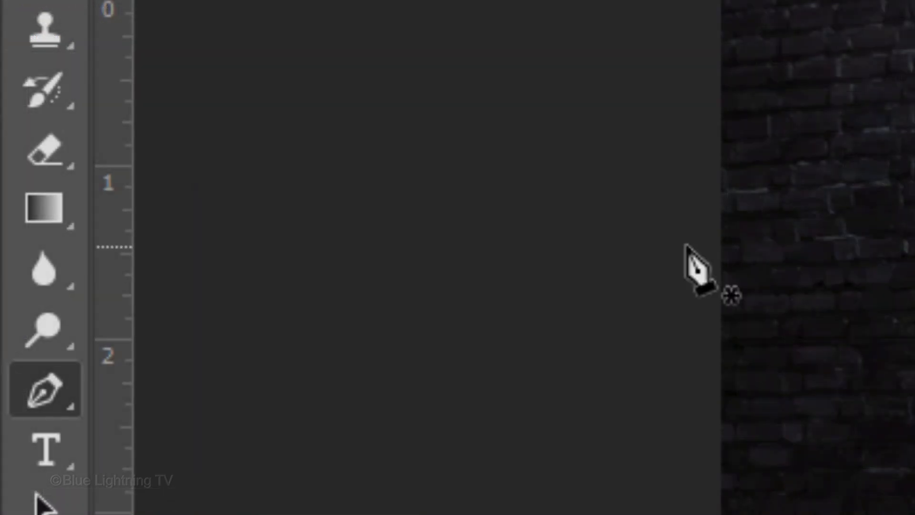
left_click(42, 212)
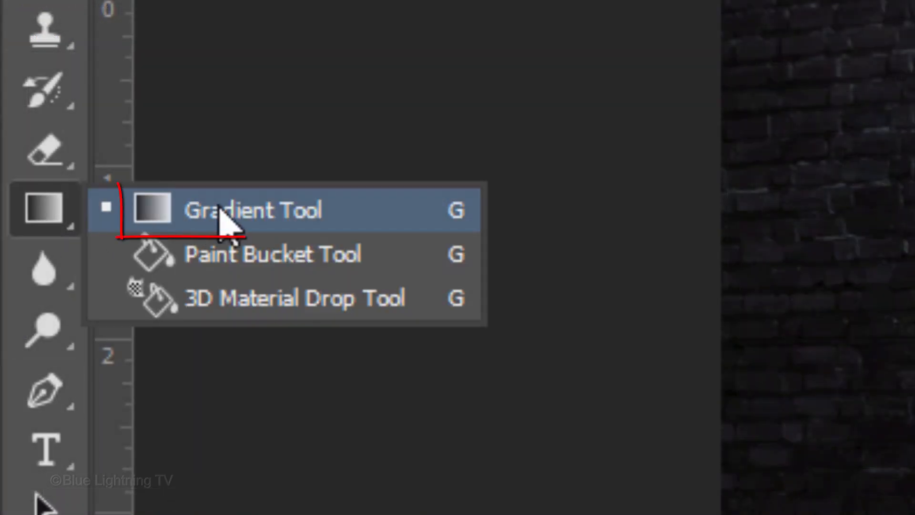
left_click(267, 216)
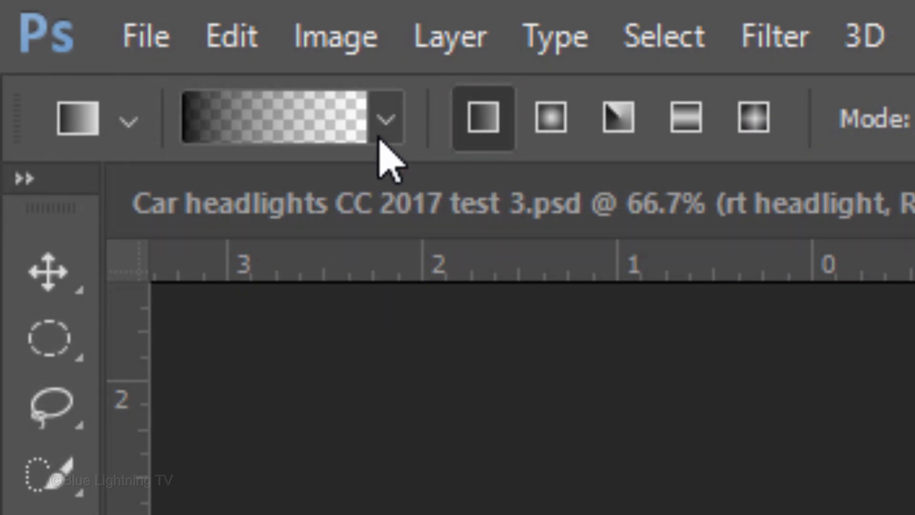
left_click(384, 119)
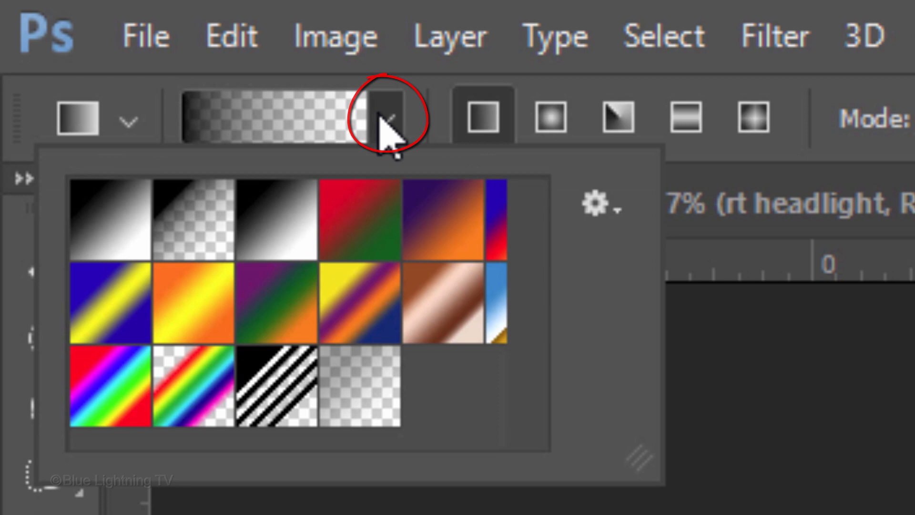
left_click(204, 229)
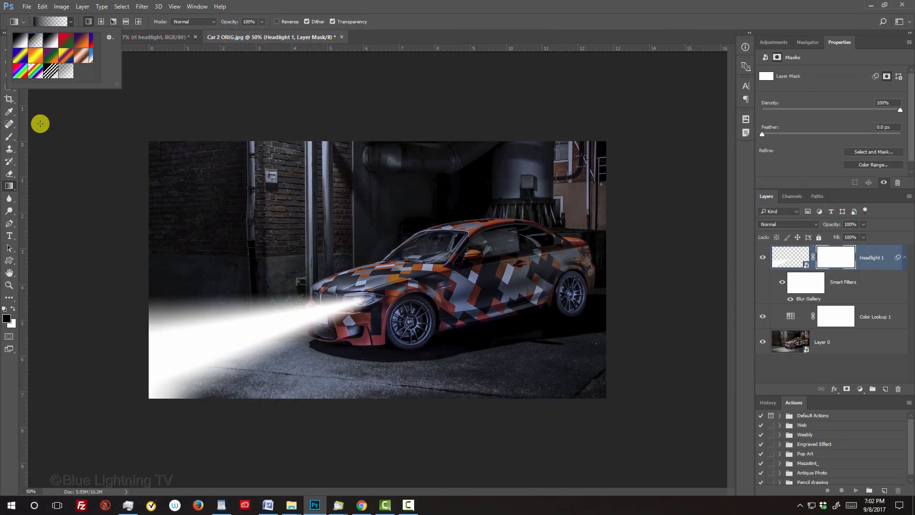
left_click(69, 372)
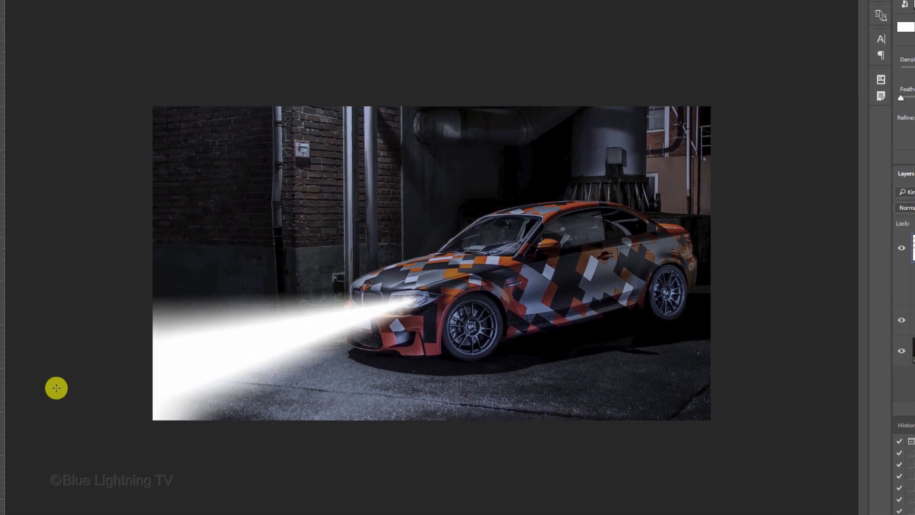
left_click_drag(50, 396, 398, 313)
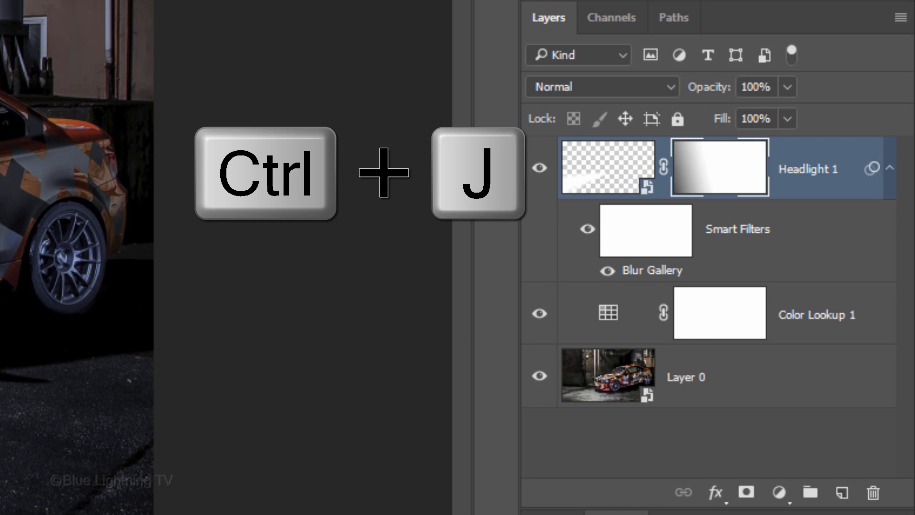
Duplicate the Headlight 1 layer and name the copy Headlight 2.
key("ctrl+j")
double_click(811, 169)
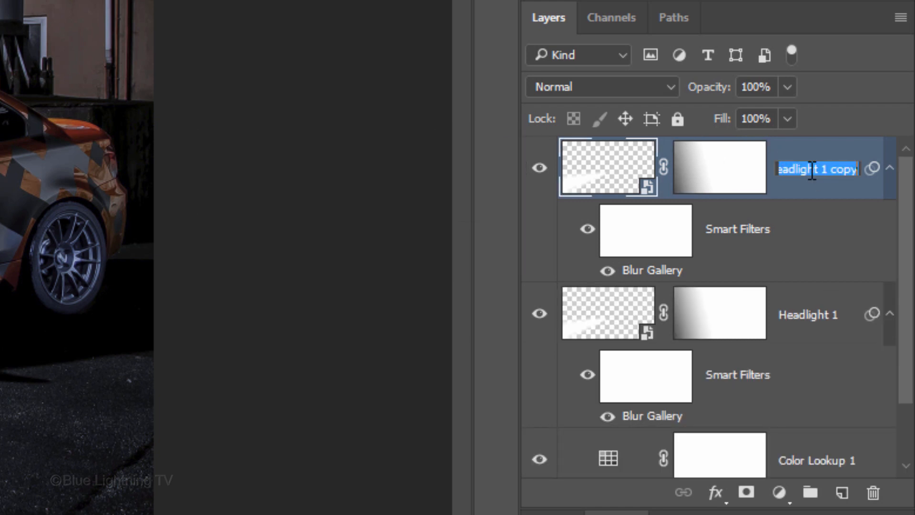
type("Headlight 2")
key("Return")
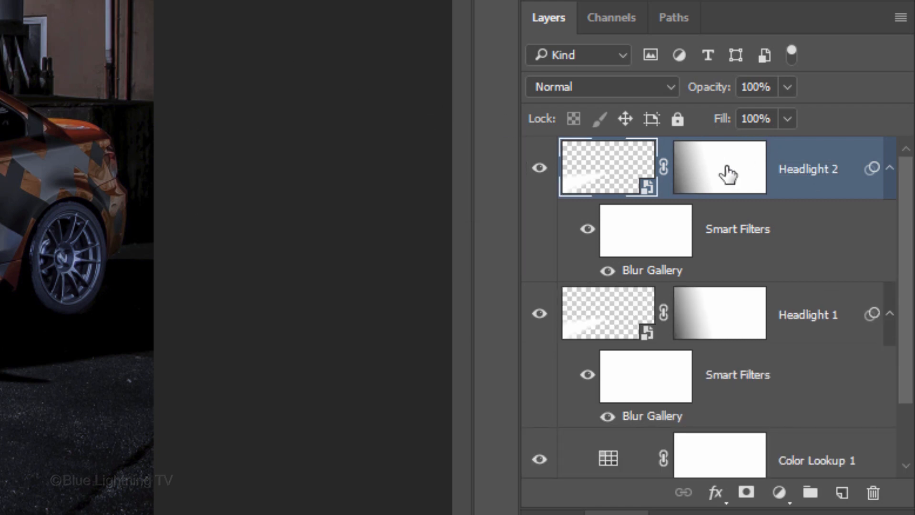
Hide Headlight 1, then scale the Headlight 2 beam down slightly and move its tip onto the car's far headlight.
left_click(539, 315)
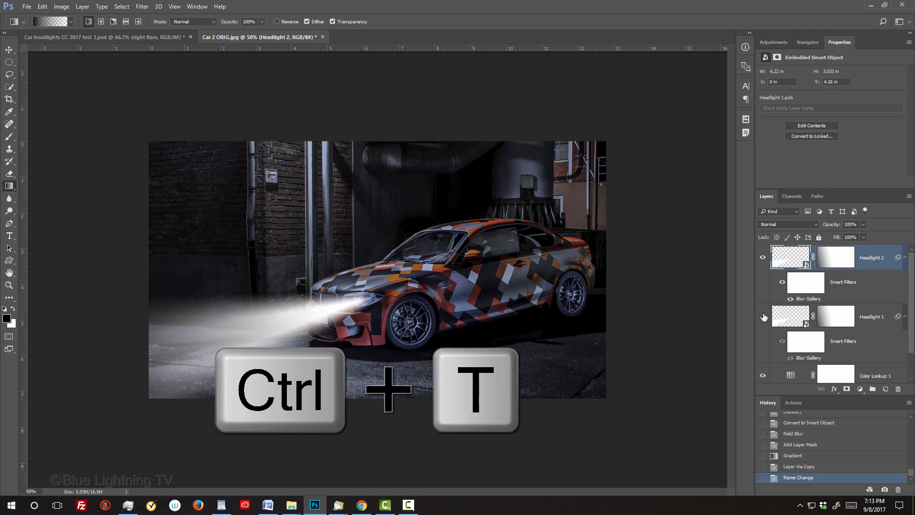
key("ctrl+t")
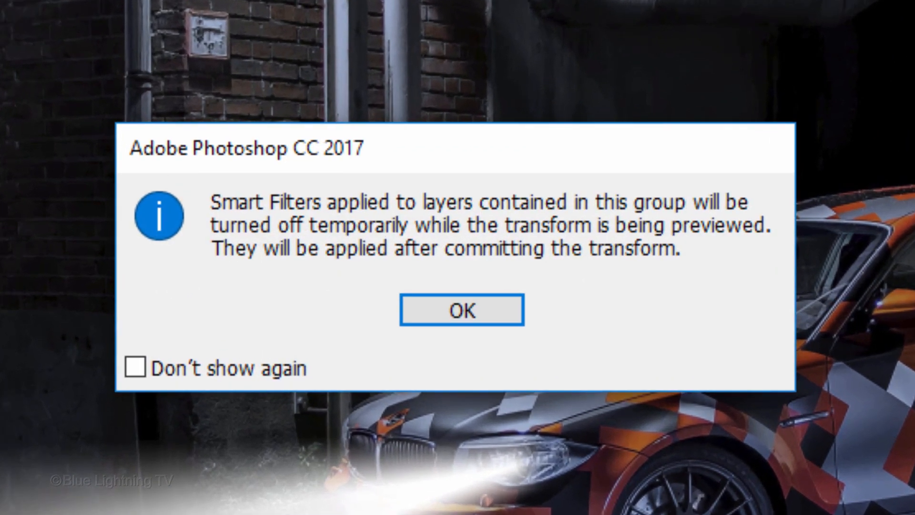
left_click(446, 316)
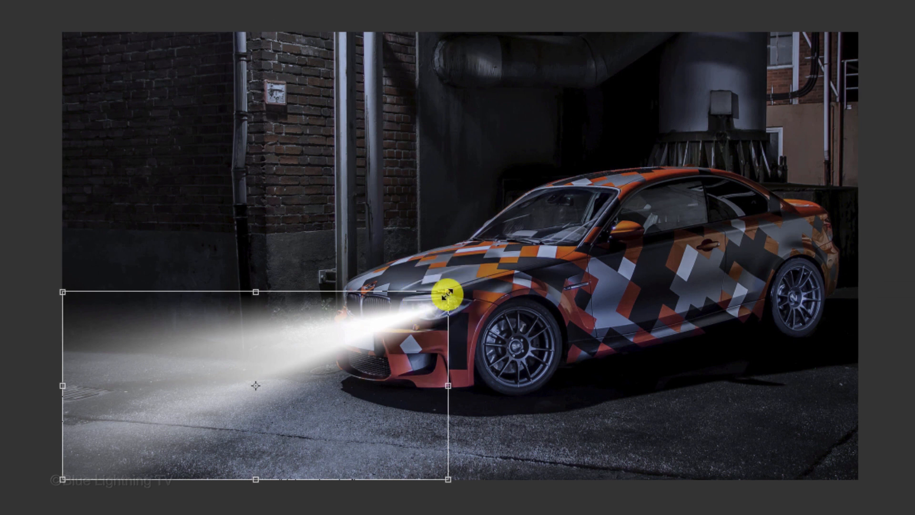
key("alt+shift")
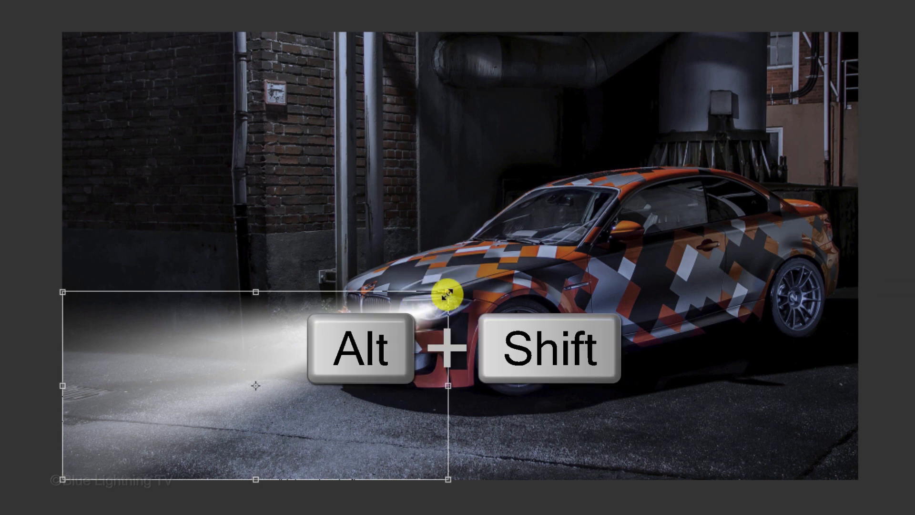
left_click_drag(447, 294, 403, 326)
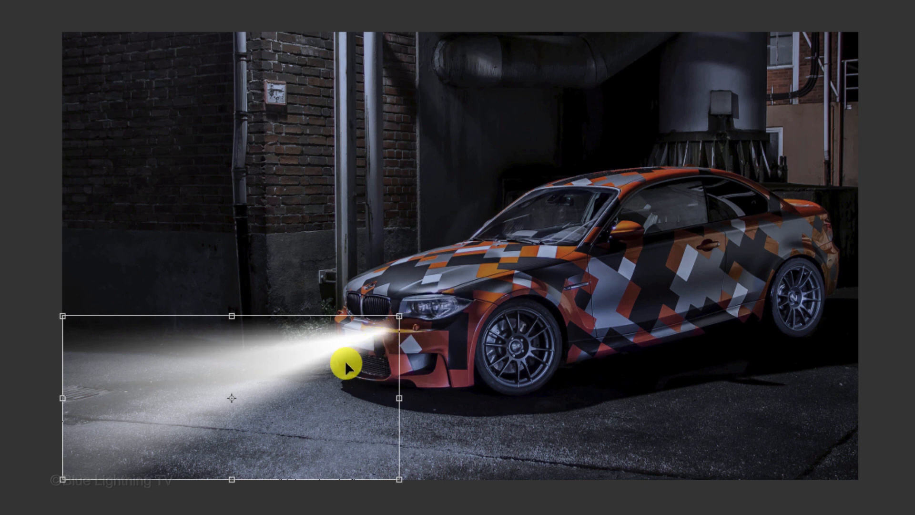
left_click_drag(345, 360, 307, 330)
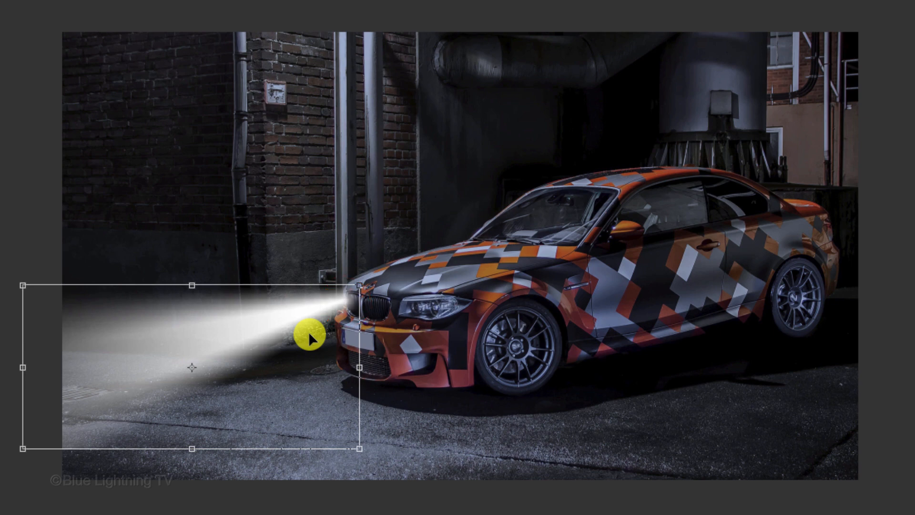
key("Return")
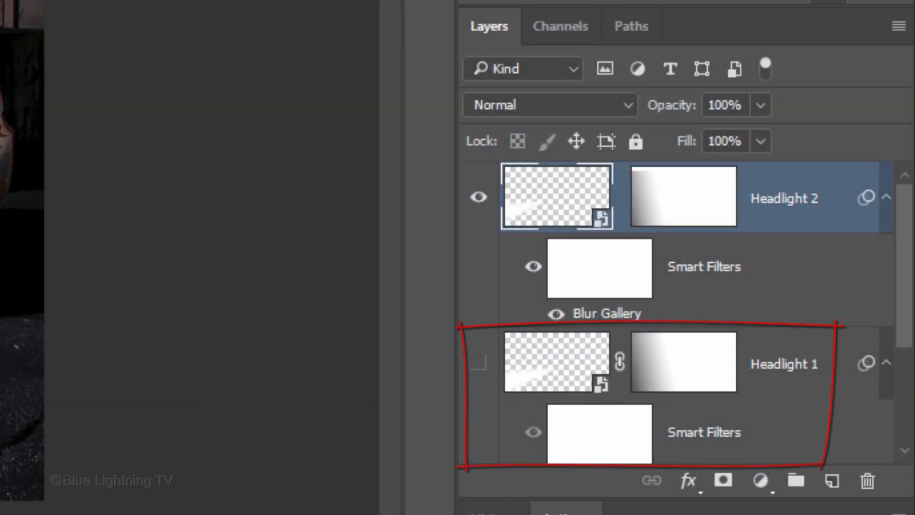
Show Headlight 1 again and group both headlight layers in a folder named Headlights.
left_click(478, 363)
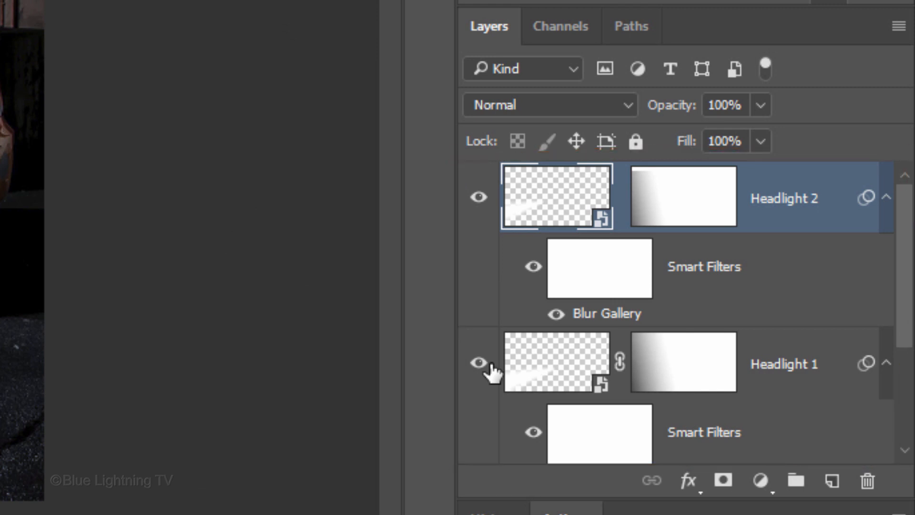
left_click(551, 374, "shift")
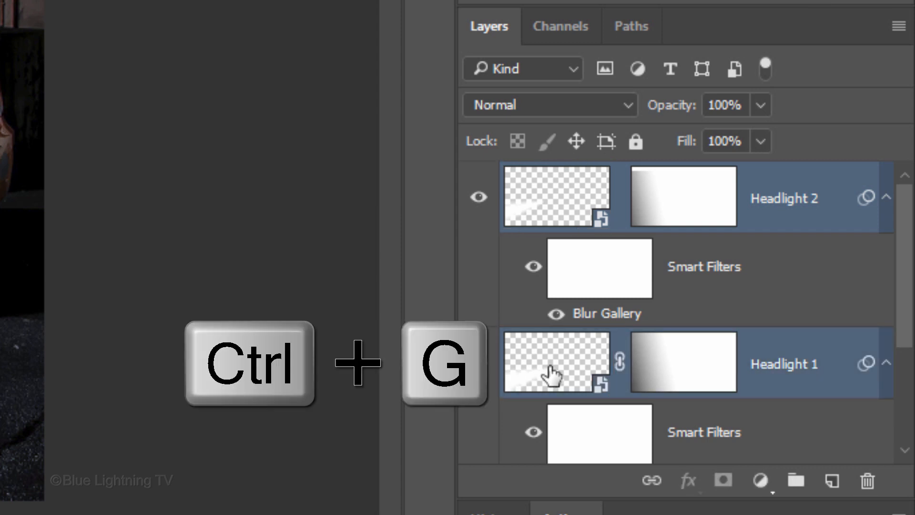
key("ctrl+g")
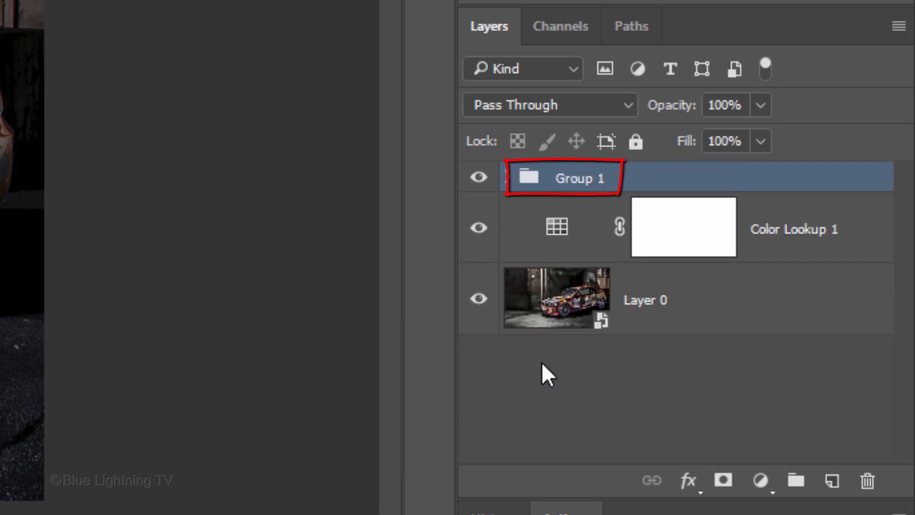
double_click(590, 179)
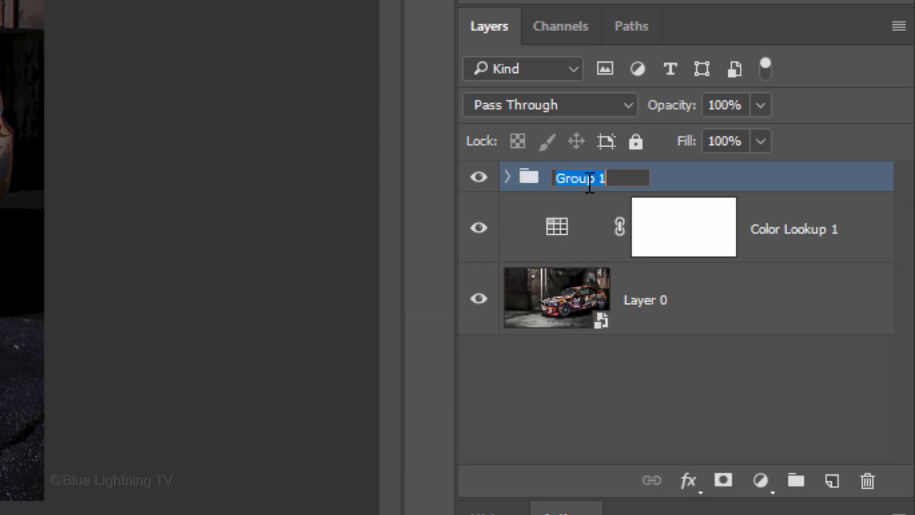
type("Headlights")
key("Return")
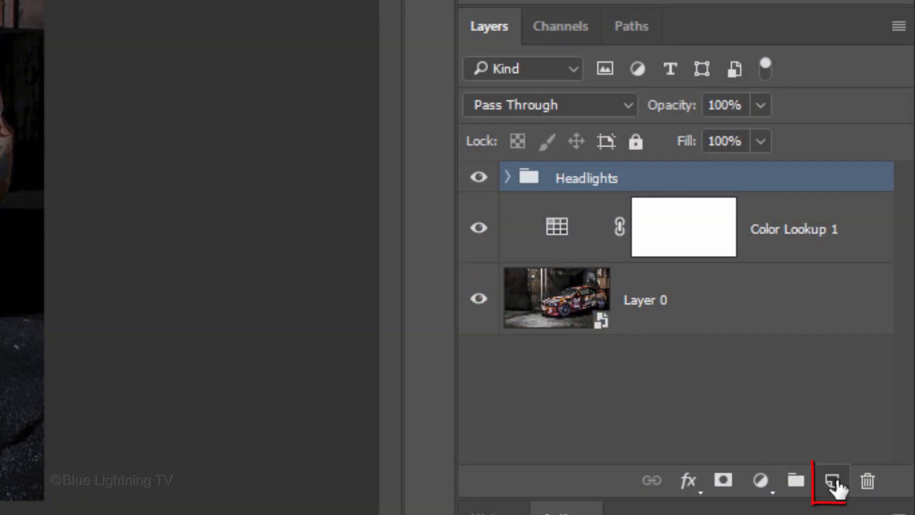
Create a black-filled layer named Lens flare above the Headlights group with the Screen blend mode.
left_click(834, 484)
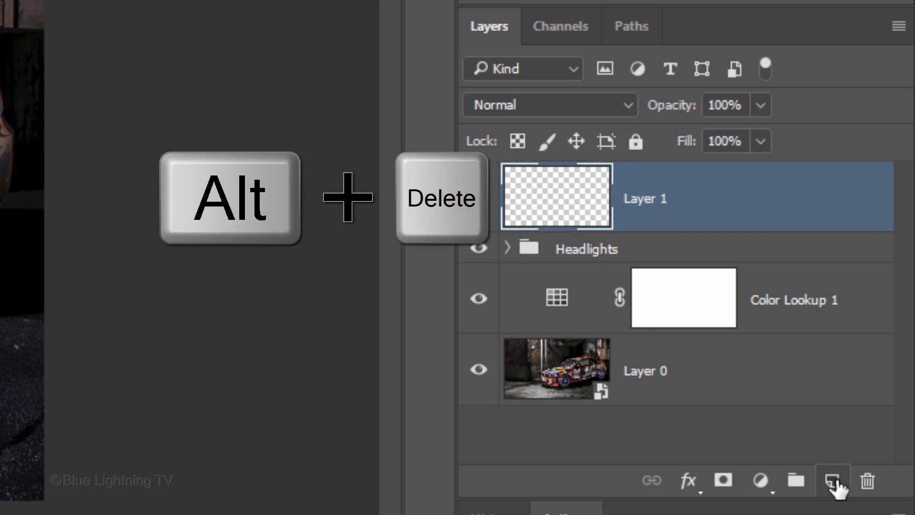
key("alt+Delete")
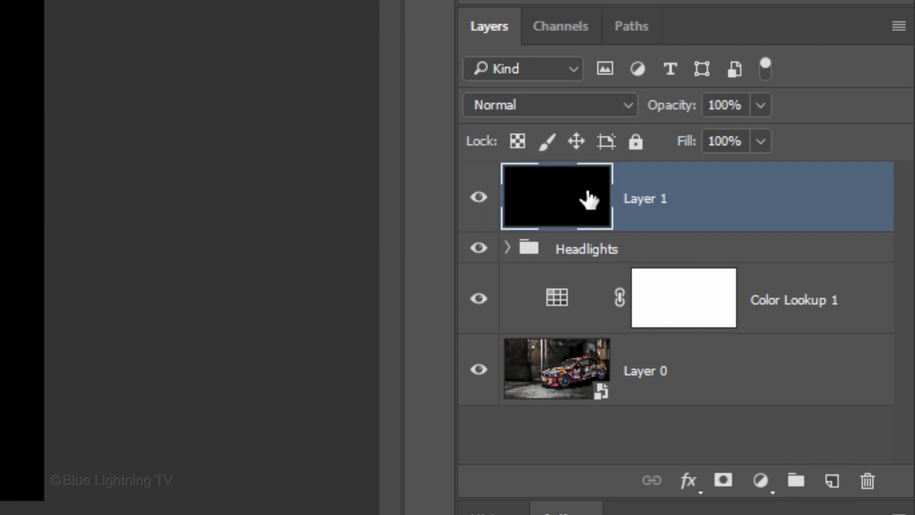
left_click(535, 104)
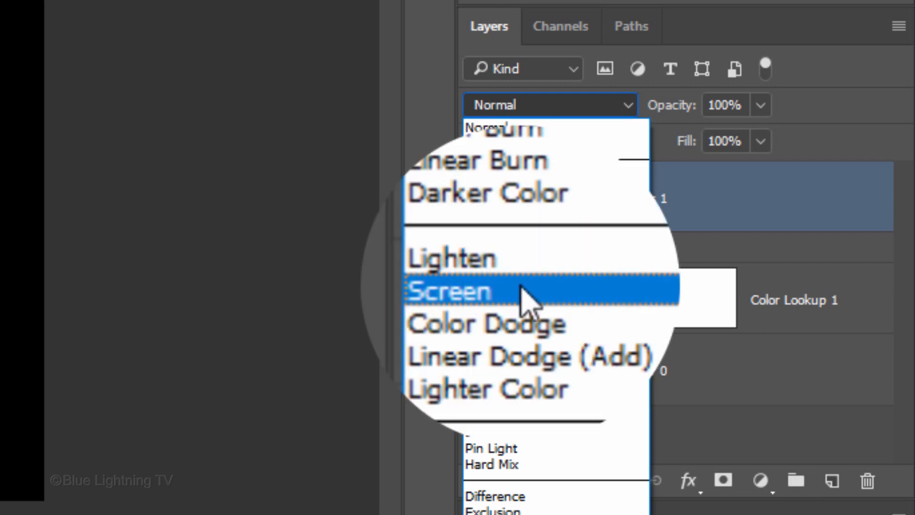
left_click(520, 291)
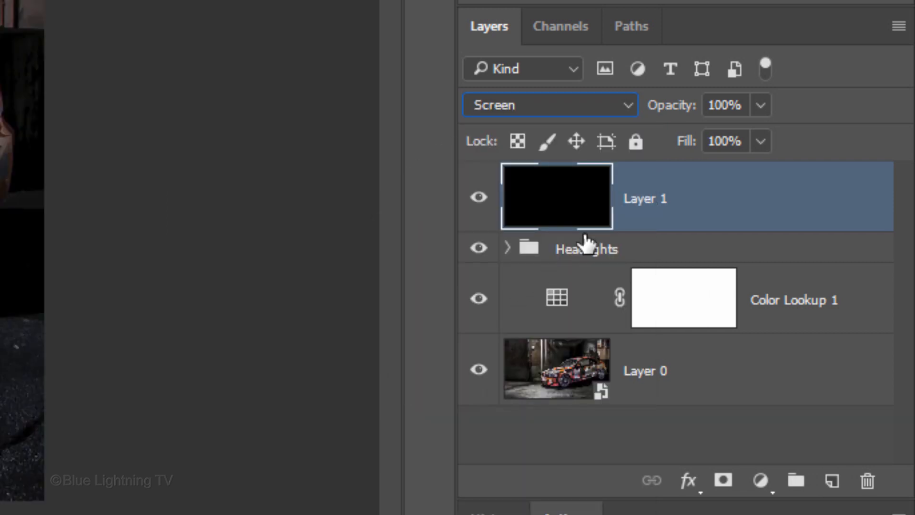
double_click(636, 197)
type("Lens flare")
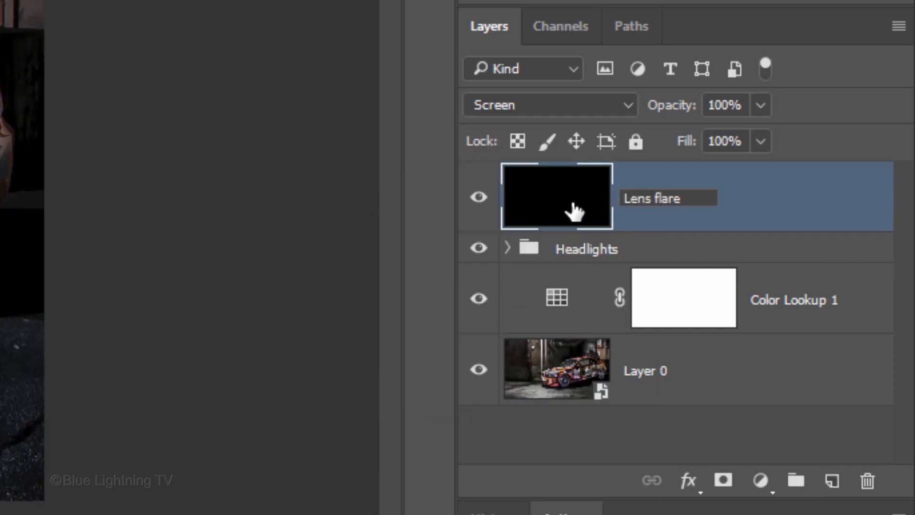
key("Return")
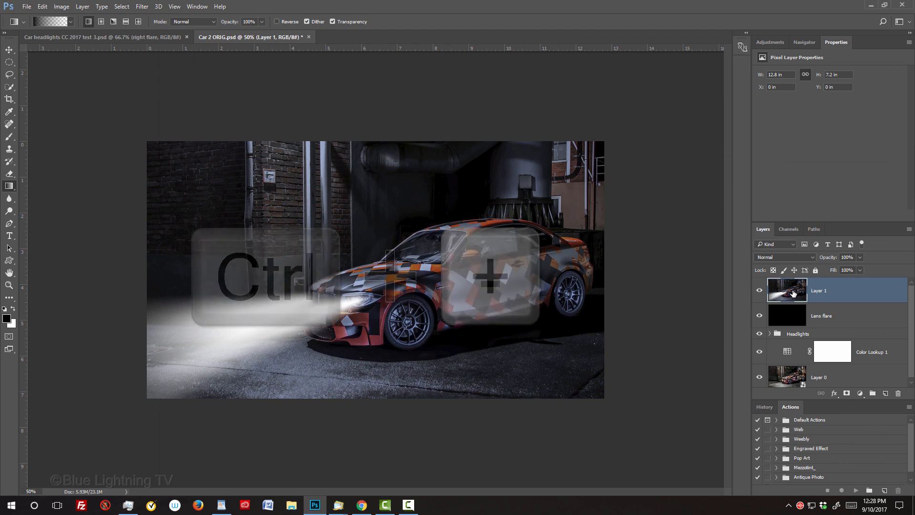
Render a Movie Prime lens flare at 75% brightness on Layer 1, centered on the car's near headlight.
key("ctrl+plus")
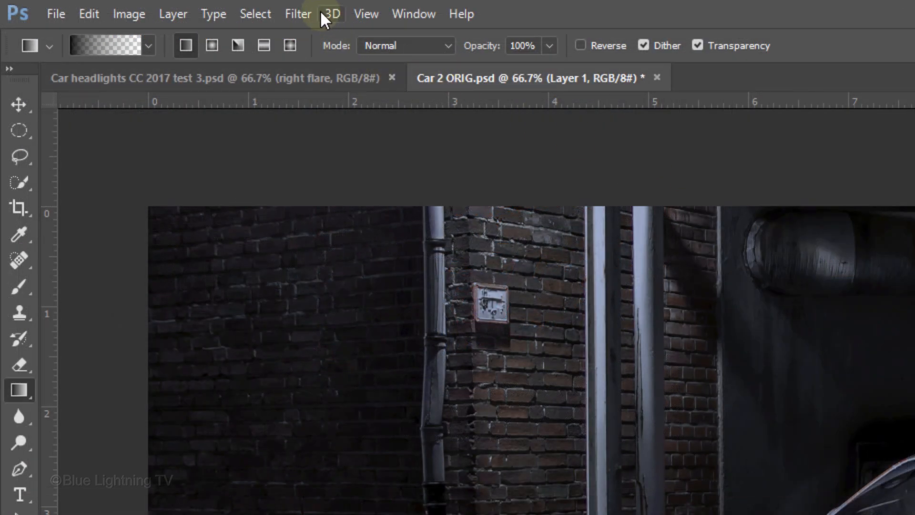
left_click(300, 14)
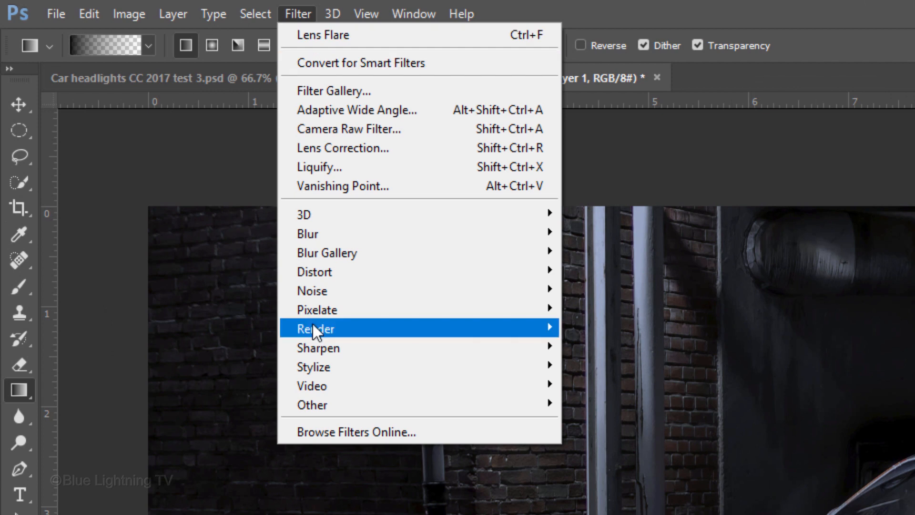
mouse_move(312, 324)
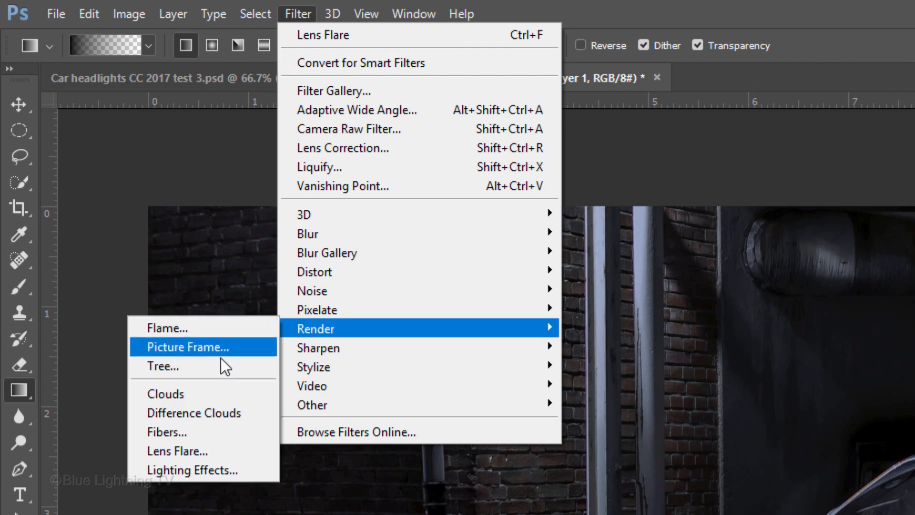
left_click(213, 448)
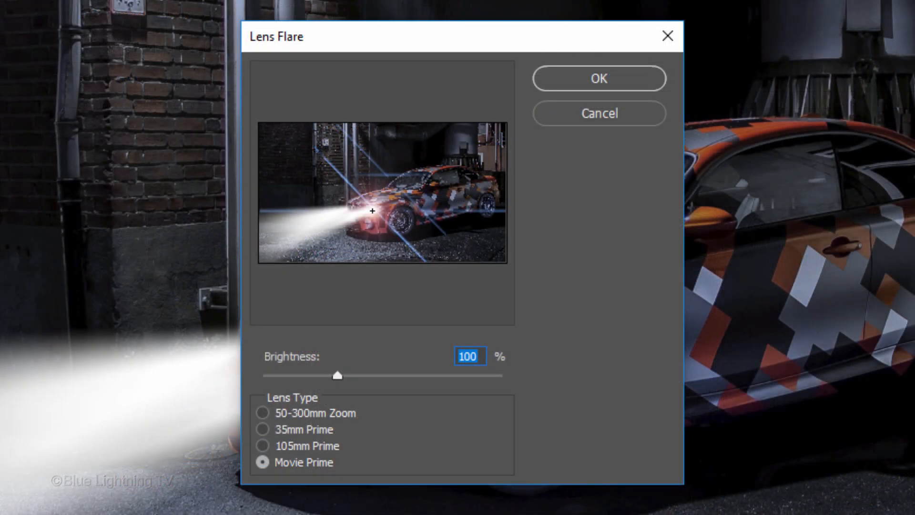
type("75")
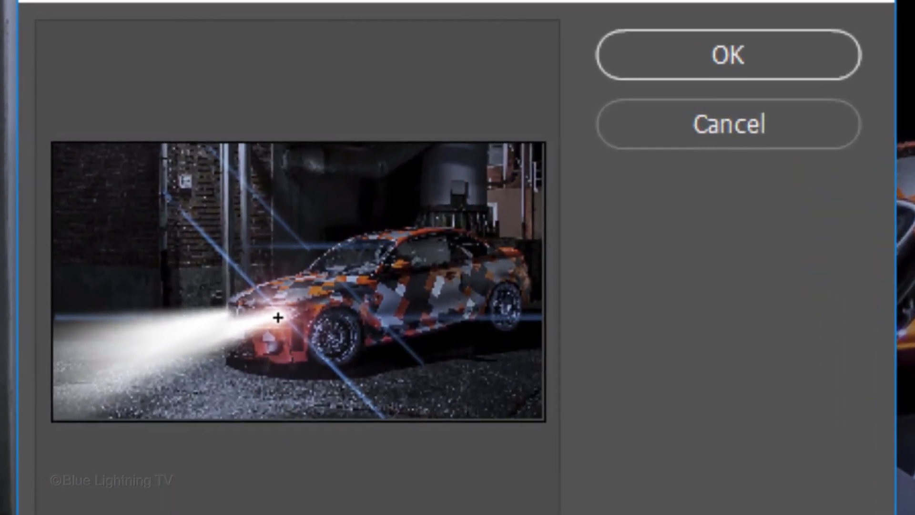
mouse_move(278, 316)
left_mouse_down()
mouse_move(225, 310)
mouse_move(266, 309)
mouse_move(291, 244)
mouse_move(166, 296)
mouse_move(259, 336)
mouse_move(276, 324)
left_mouse_up()
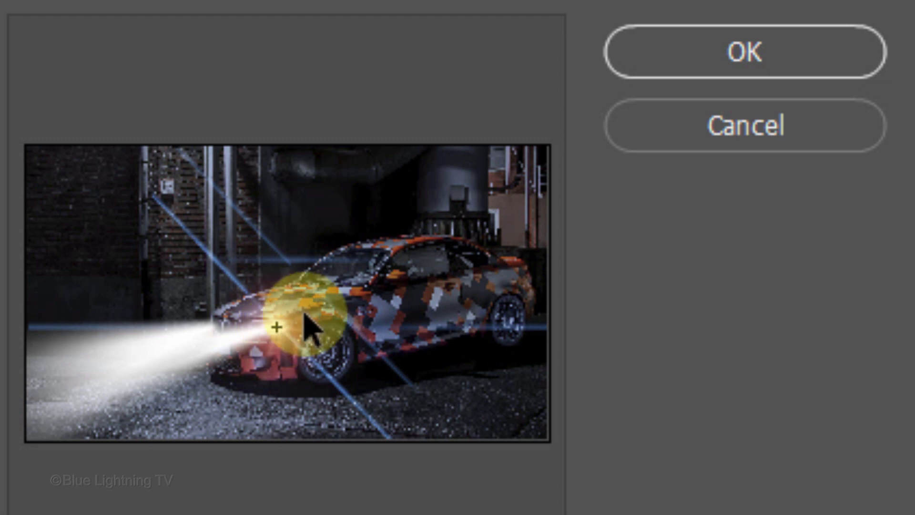
left_click(699, 58)
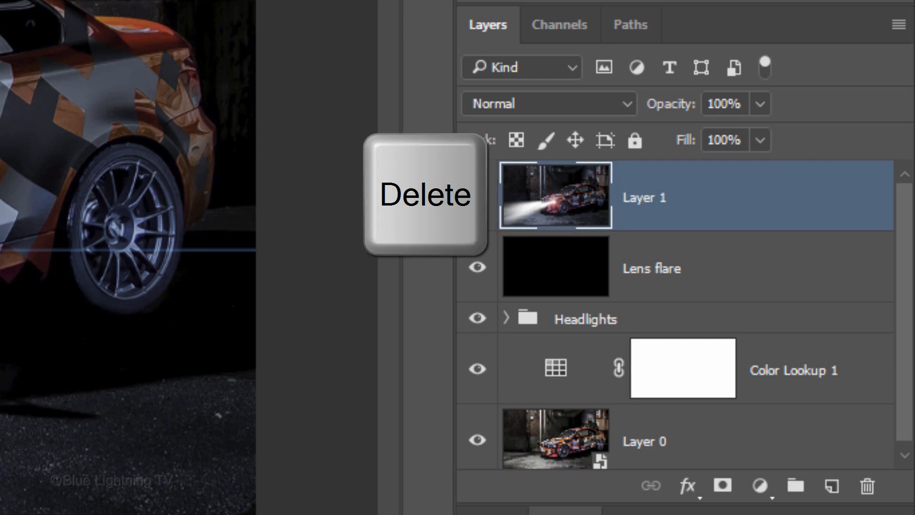
Delete Layer 1 and repeat the same flare on the Lens flare layer, moving it onto the car's near headlight.
key("Delete")
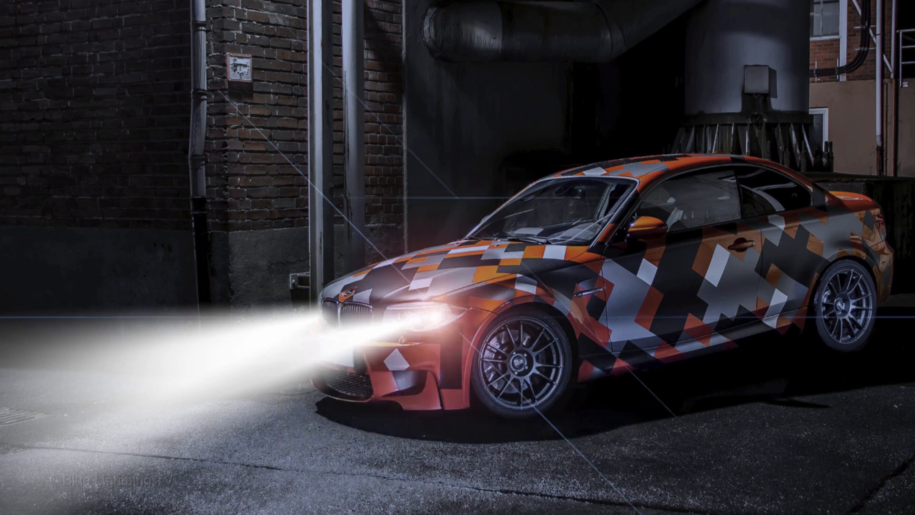
key("v")
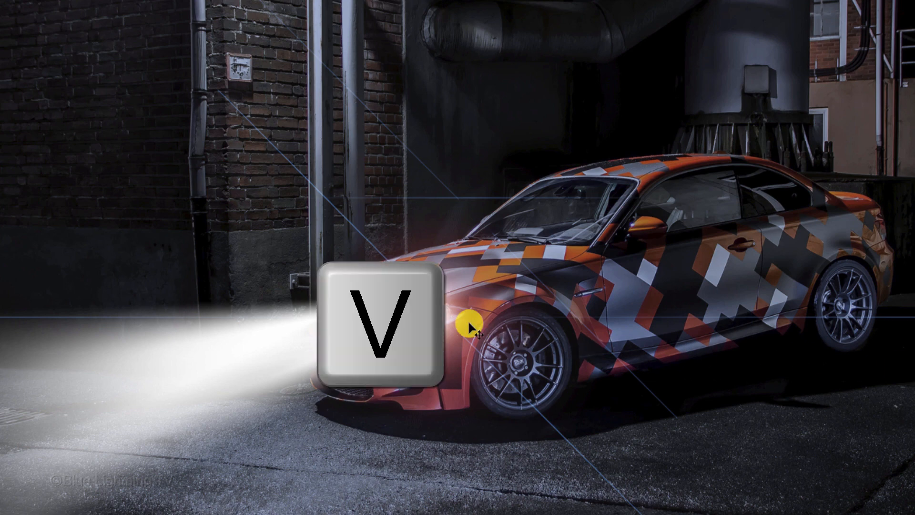
left_click_drag(468, 324, 423, 318)
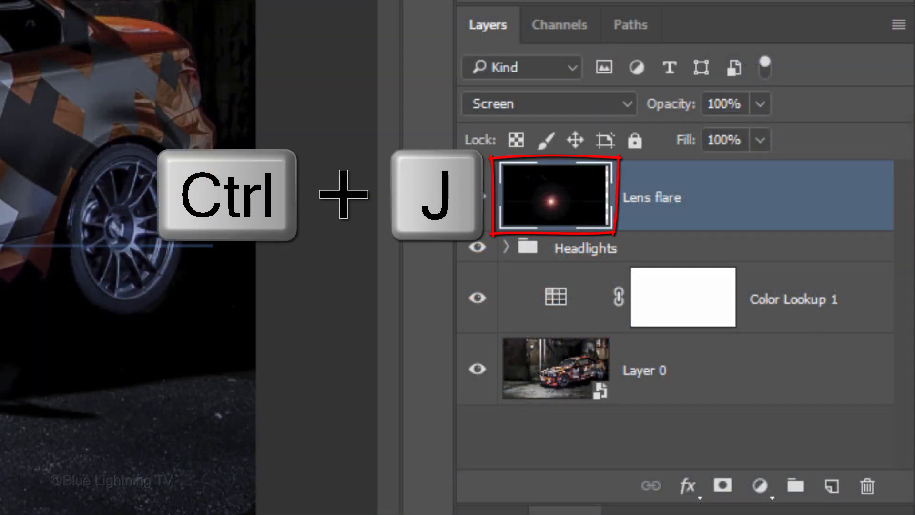
Duplicate the Lens flare layer, then replace the copy's content with a 105mm Prime flare on black, aligned with the near headlight.
key("ctrl+j")
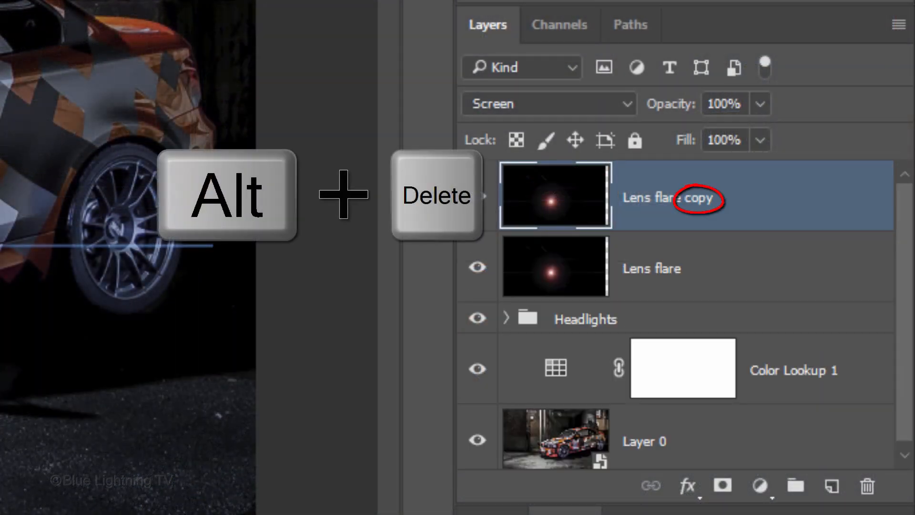
key("alt+Delete")
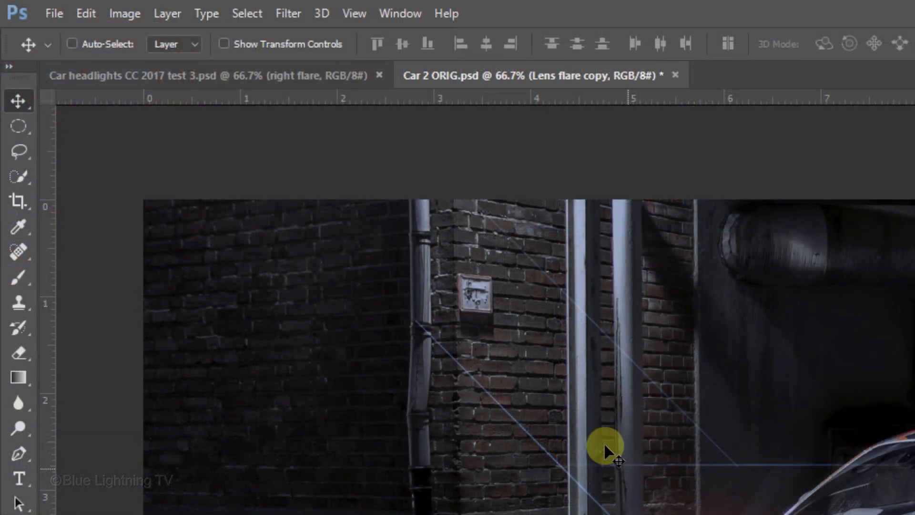
left_click(286, 14)
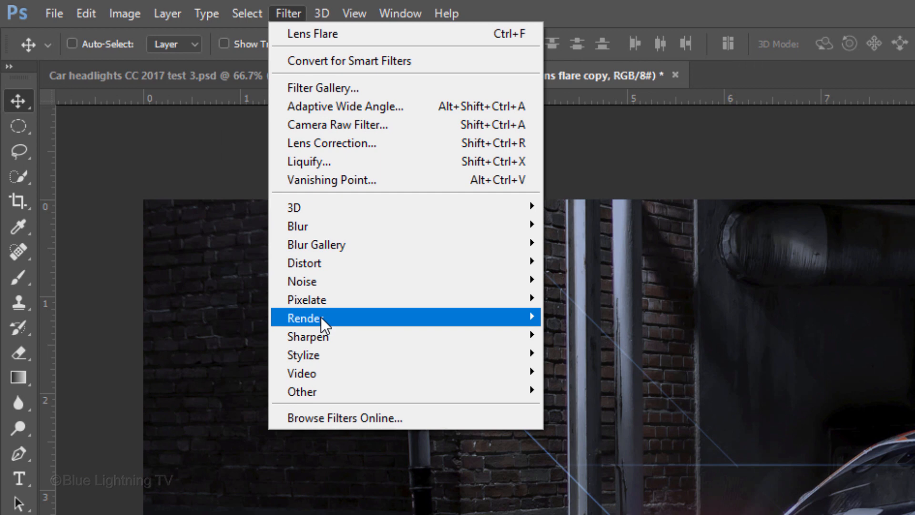
mouse_move(321, 316)
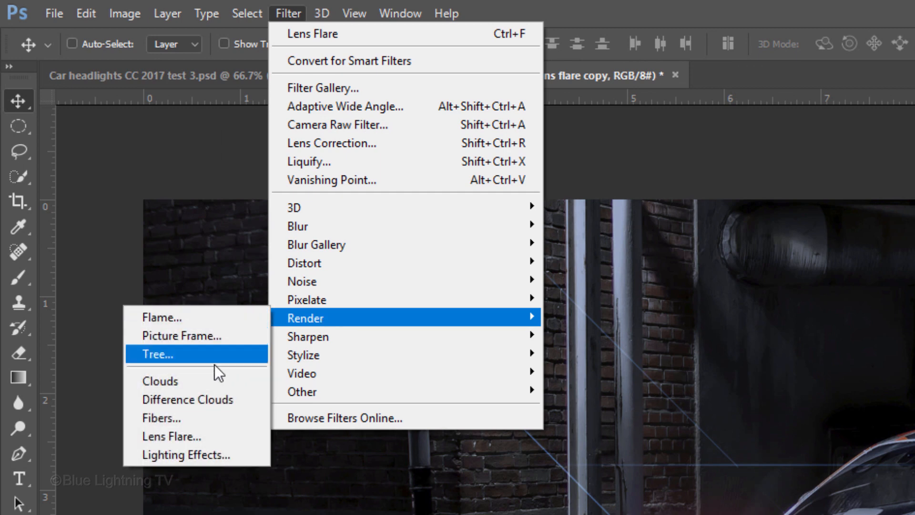
left_click(184, 440)
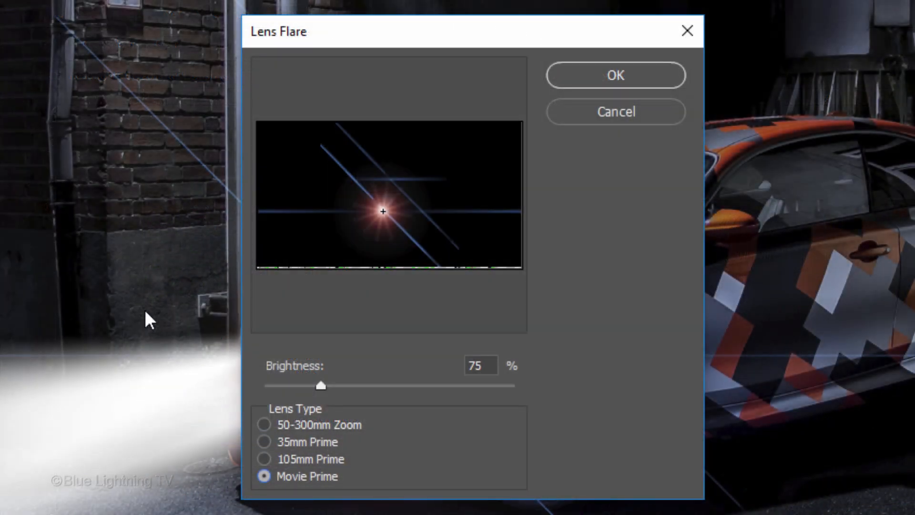
left_click(263, 458)
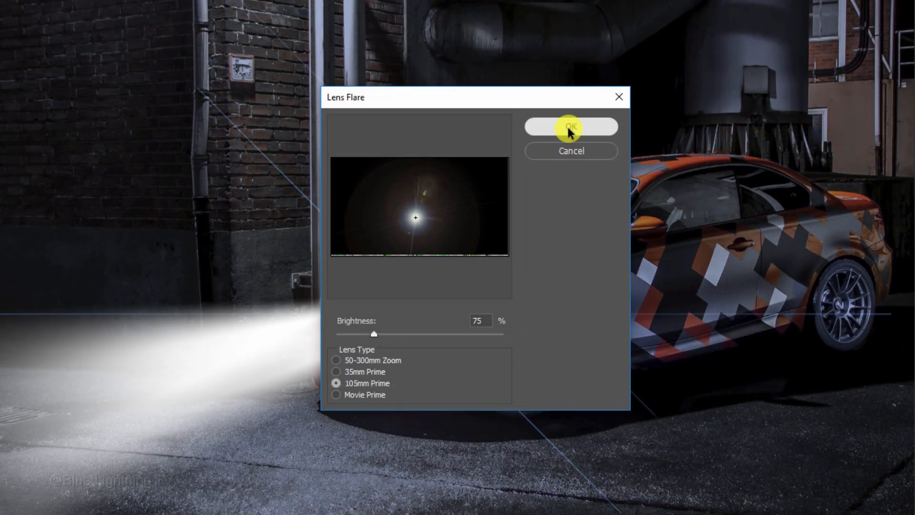
left_click(614, 76)
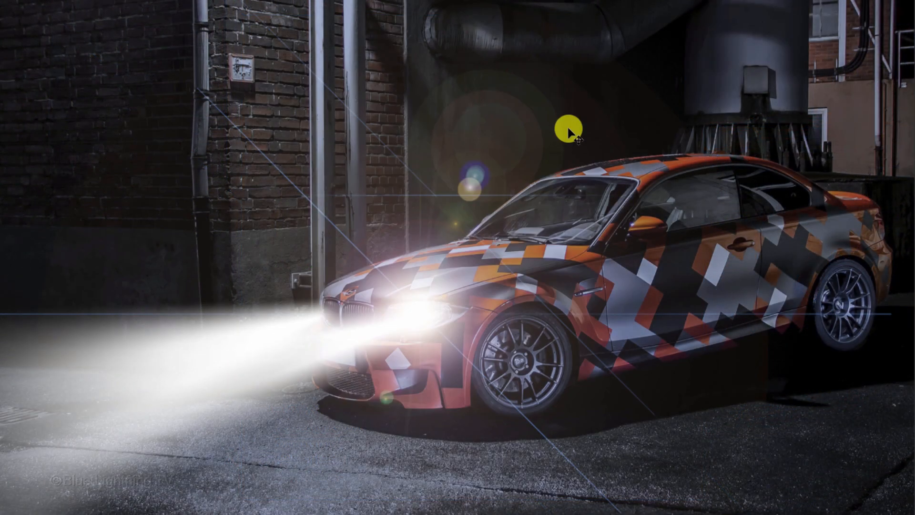
mouse_move(406, 312)
left_mouse_down()
mouse_move(429, 369)
mouse_move(408, 321)
left_mouse_up()
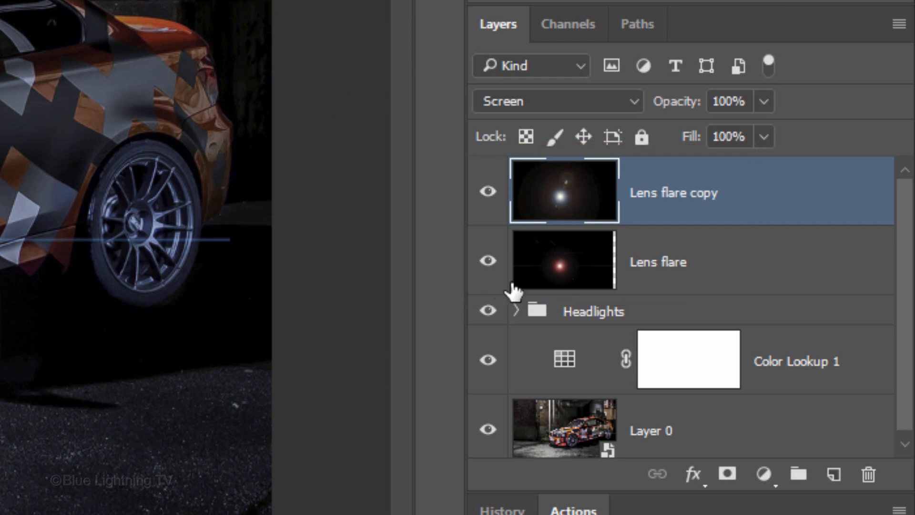
Group both lens flare layers in a folder named Lens flare 1 and give it a black layer mask.
left_click(567, 268, "shift")
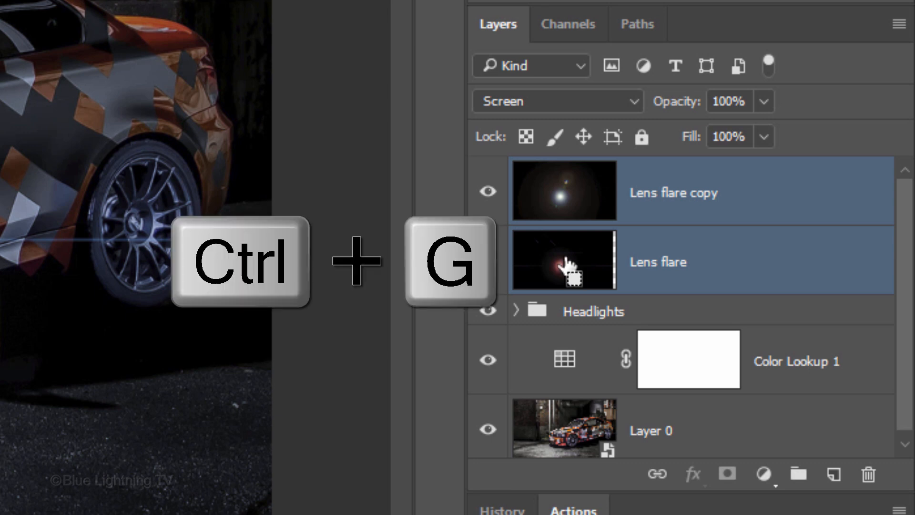
key("ctrl+g")
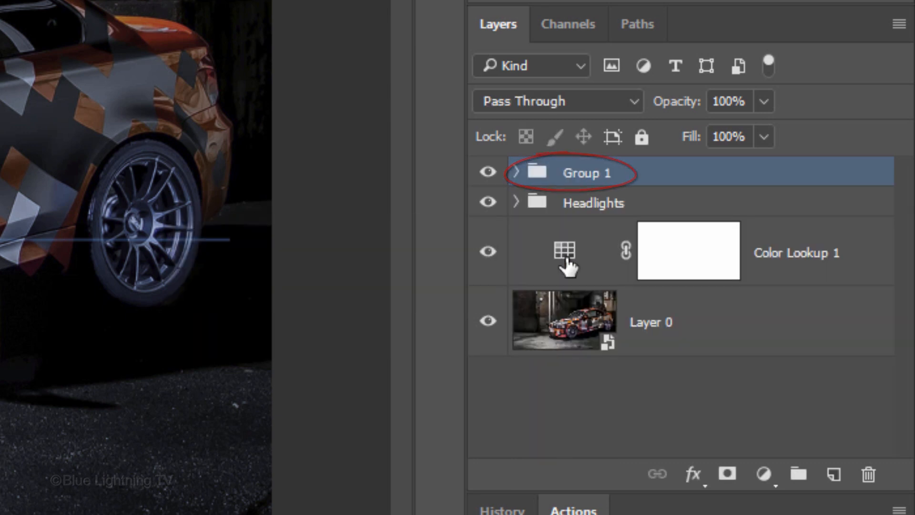
double_click(590, 173)
type("Lens flare 1")
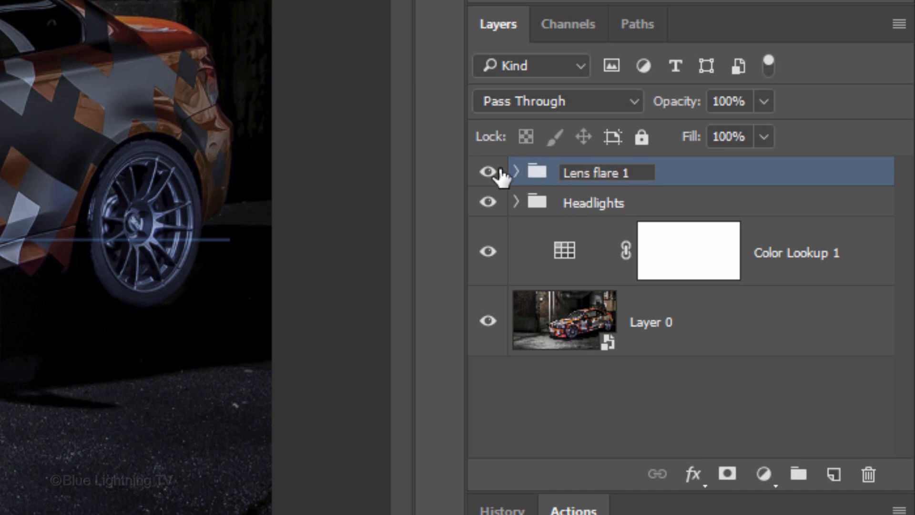
key("Return")
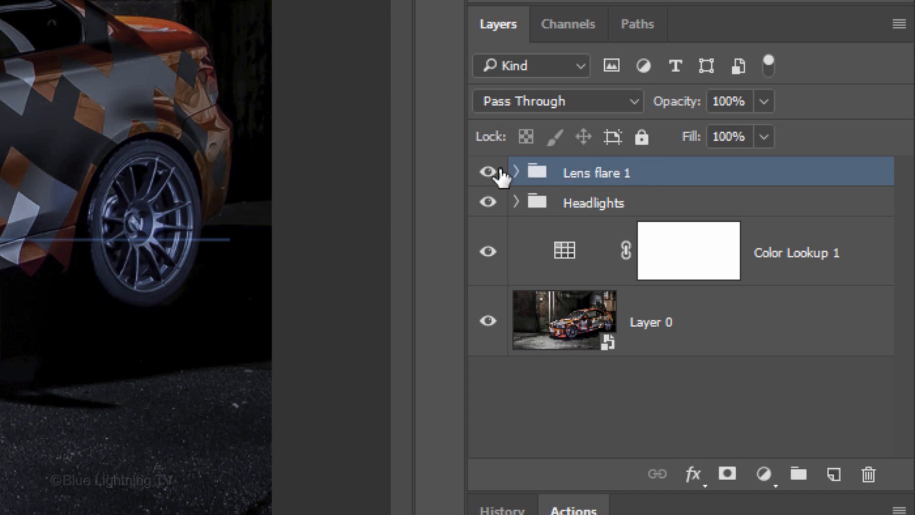
left_click(728, 474, "alt")
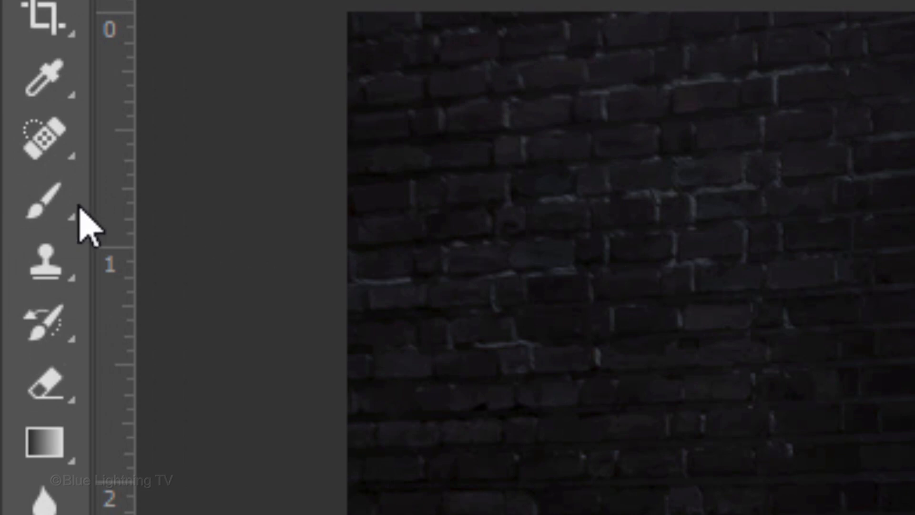
Choose the Brush Tool and set its size to 600 px.
right_click(66, 206)
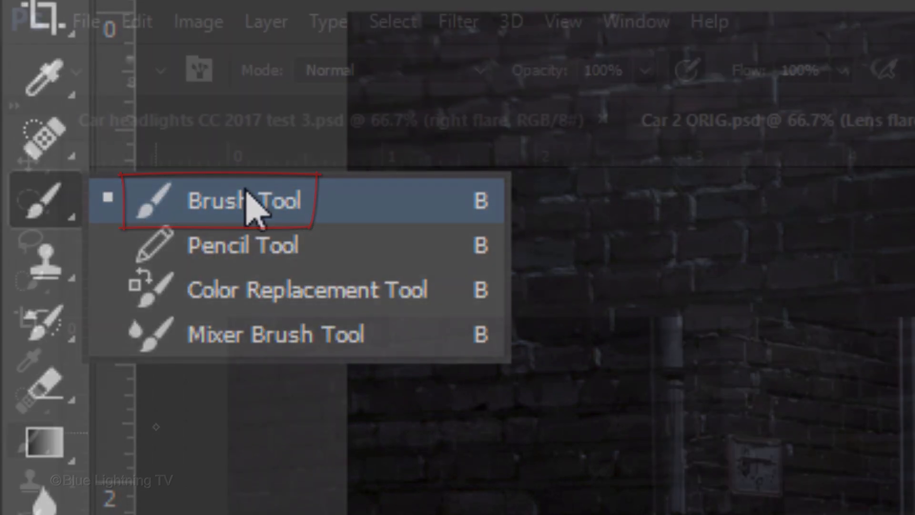
left_click(247, 200)
left_click(163, 78)
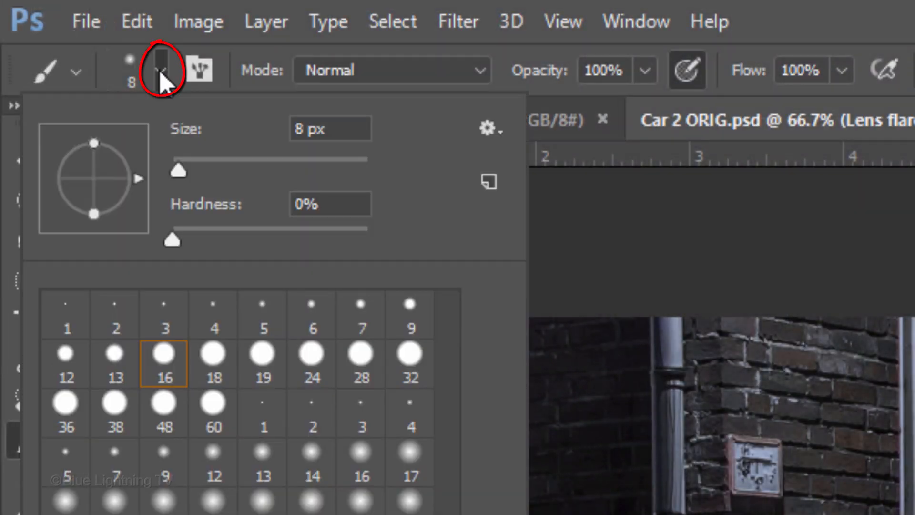
double_click(299, 128)
type("6")
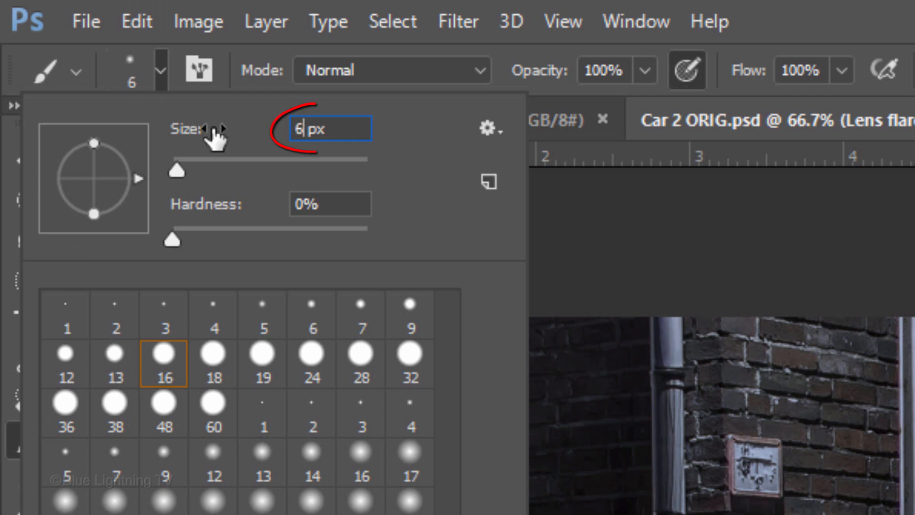
type("00")
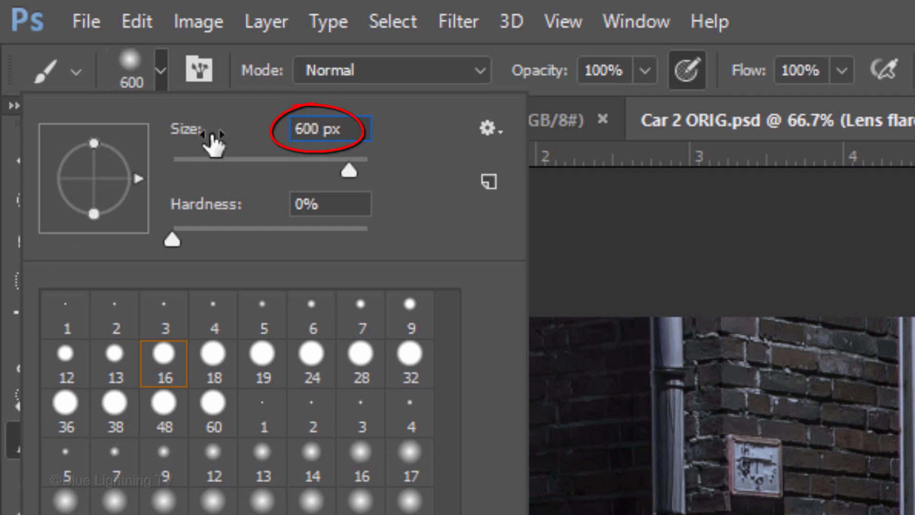